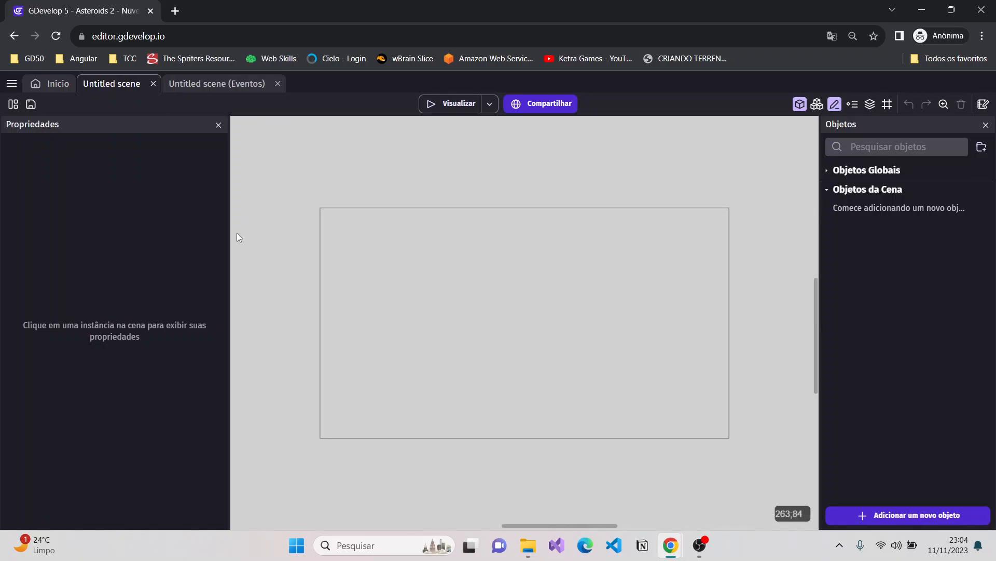
scroll(434, 266, "down", 4)
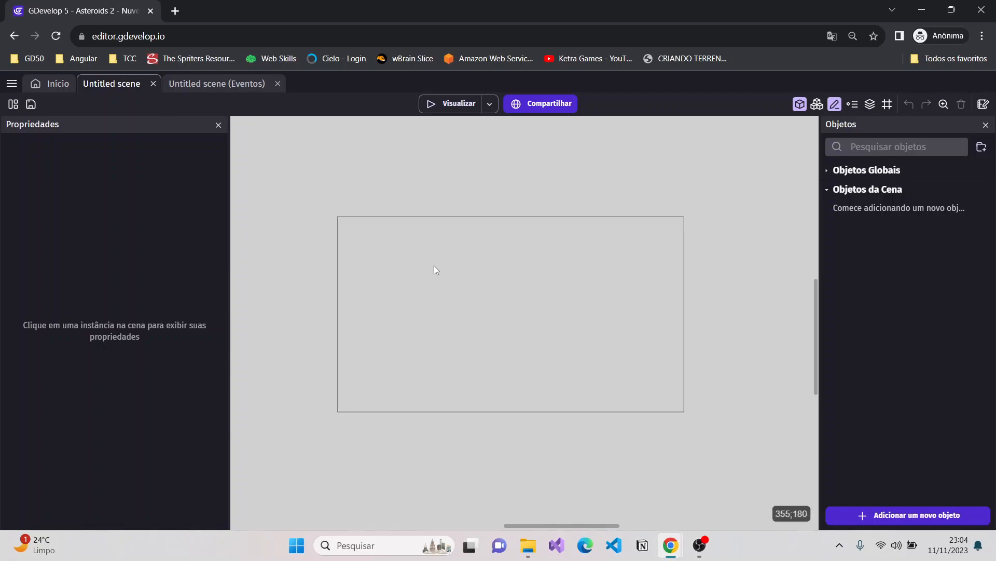
scroll(434, 266, "up", 3)
scroll(434, 266, "up", 2)
scroll(434, 266, "down", 4)
scroll(434, 266, "up", 4)
scroll(434, 266, "down", 2)
scroll(434, 266, "down", 2)
scroll(434, 266, "up", 4)
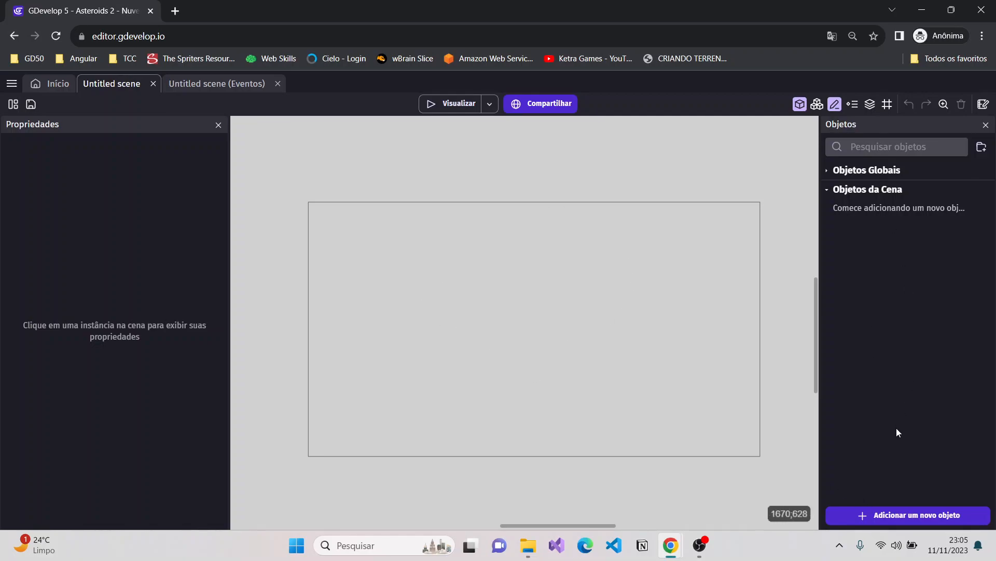
- Start adding a new object and browse the asset store's categories, bundles and media packs
left_click(901, 517)
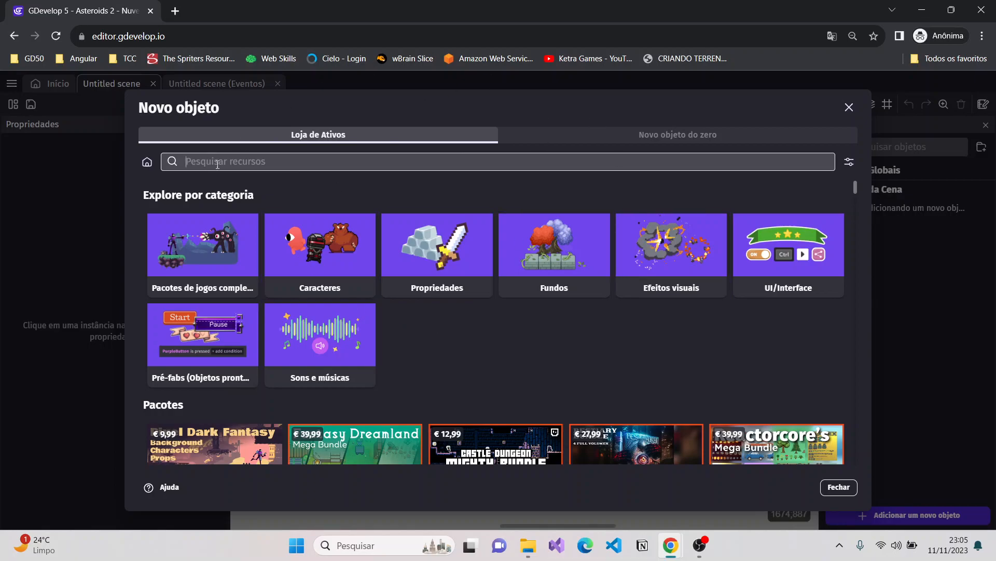
scroll(396, 346, "down", 4)
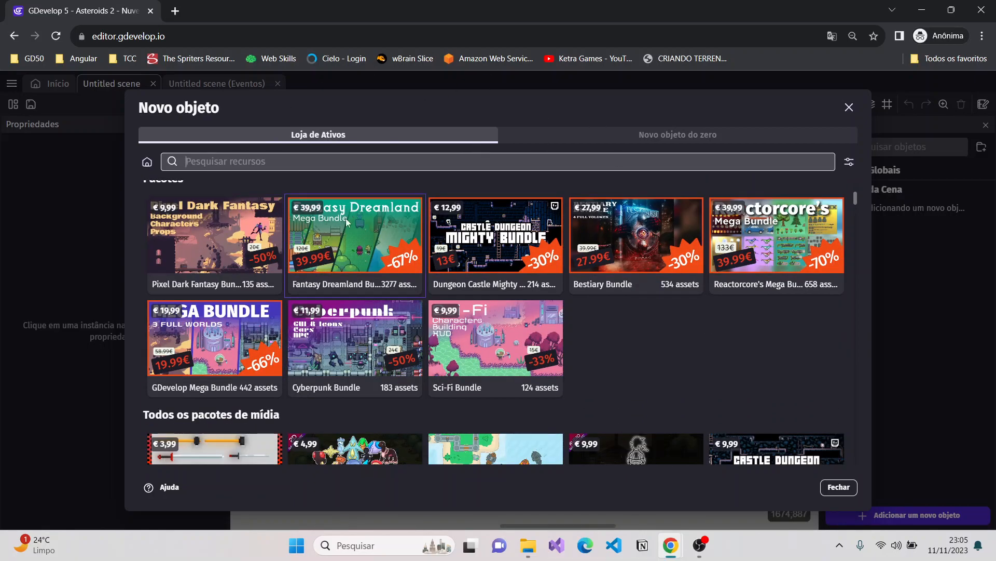
scroll(323, 332, "down", 3)
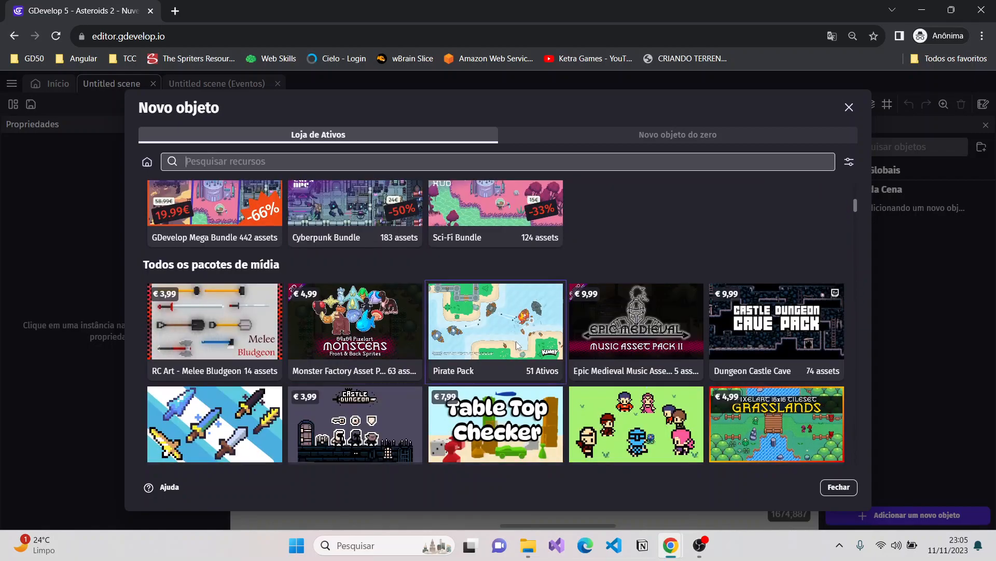
scroll(475, 340, "down", 3)
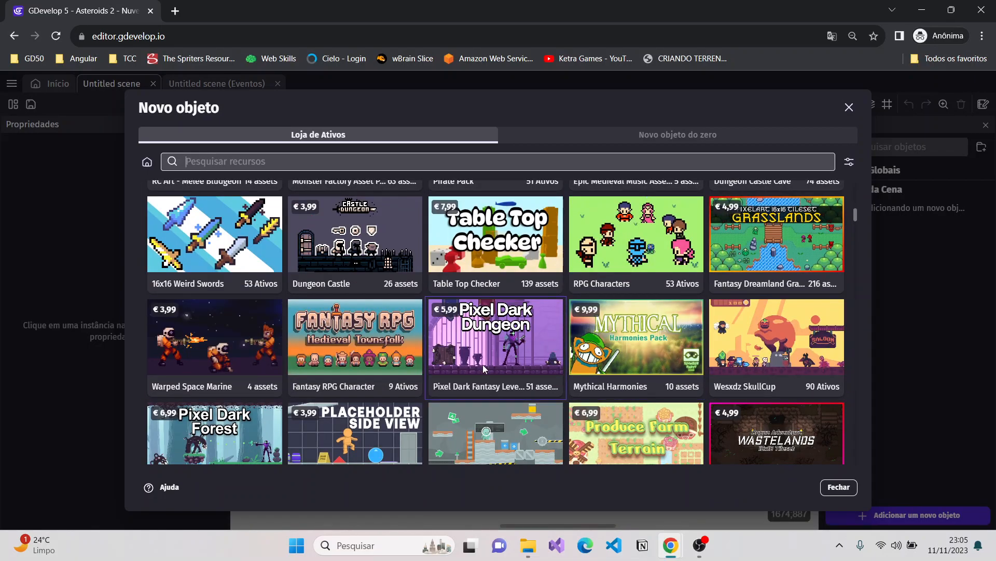
scroll(482, 364, "down", 4)
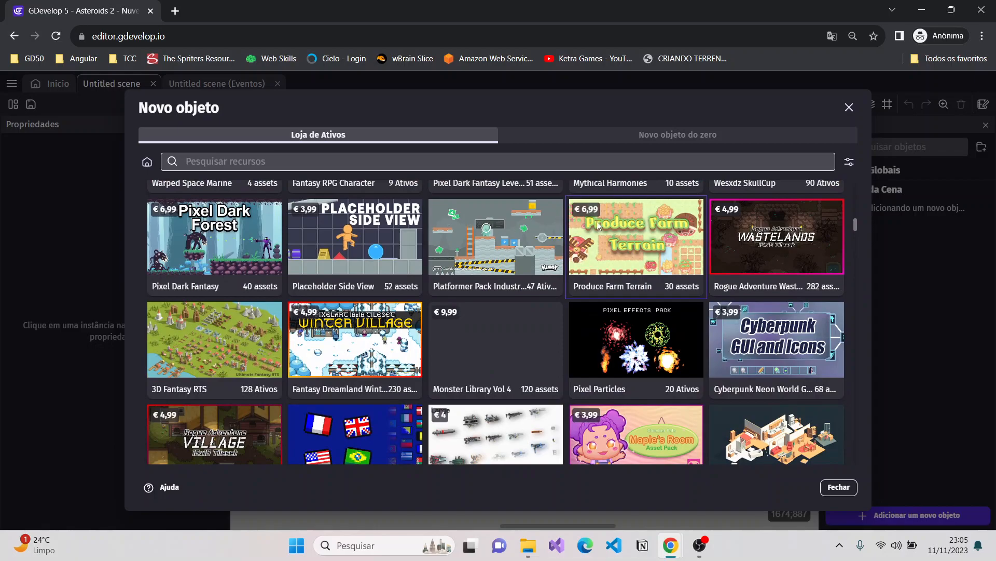
scroll(490, 230, "up", 2)
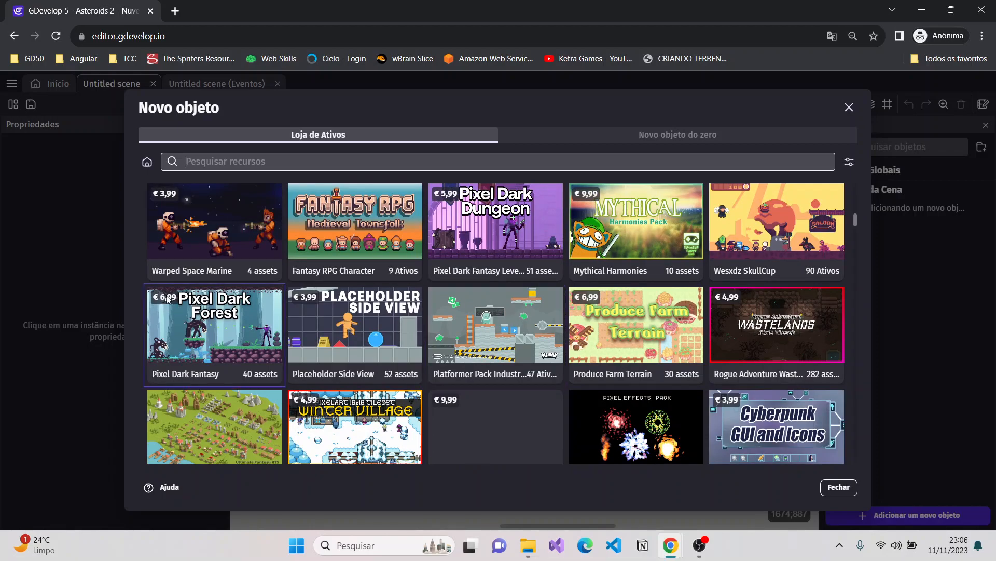
scroll(500, 247, "up", 5)
scroll(501, 248, "up", 5)
left_click(508, 166)
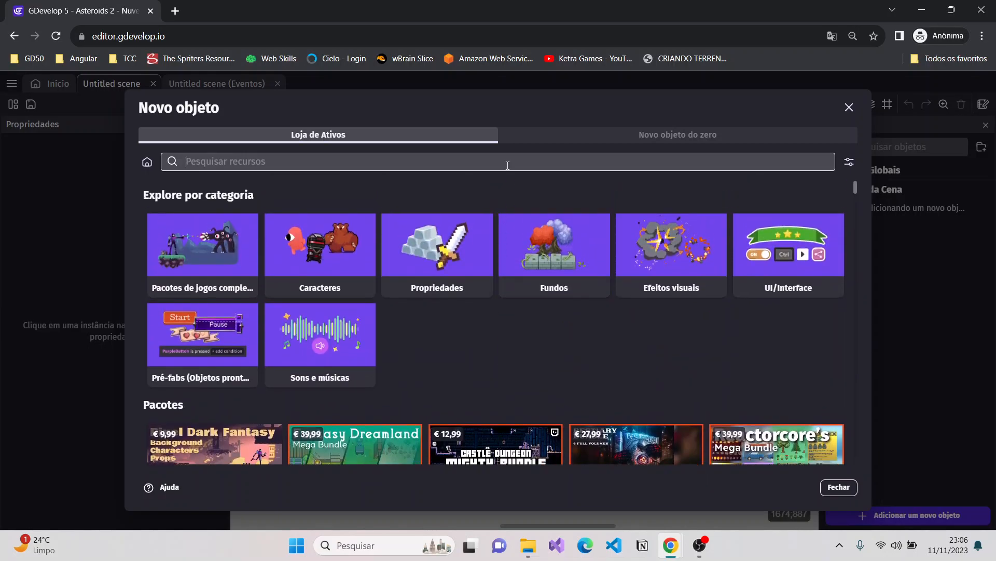
- Review the object types available from scratch and create a new Sprite object in the scene
left_click(588, 137)
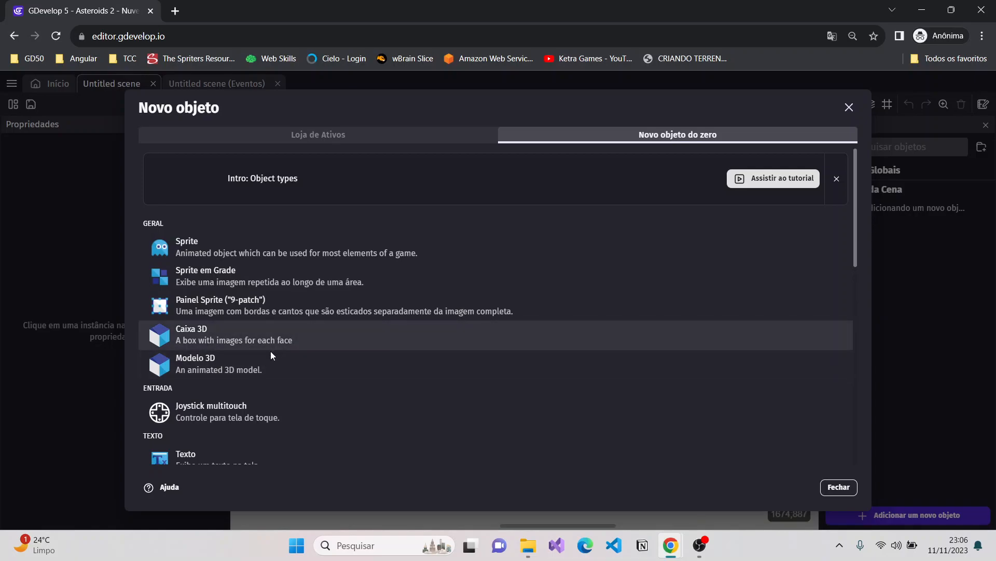
scroll(427, 378, "down", 3)
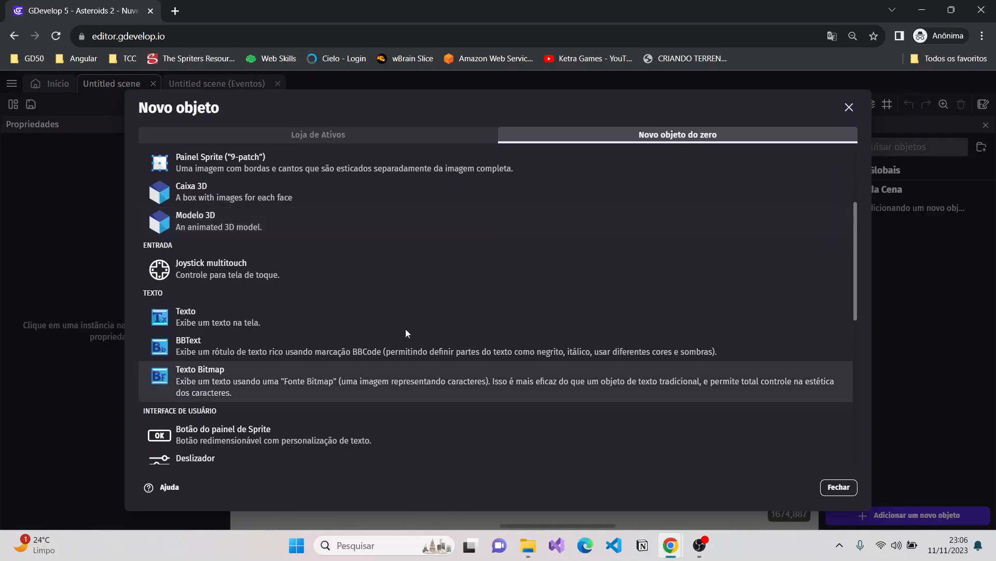
scroll(285, 312, "down", 5)
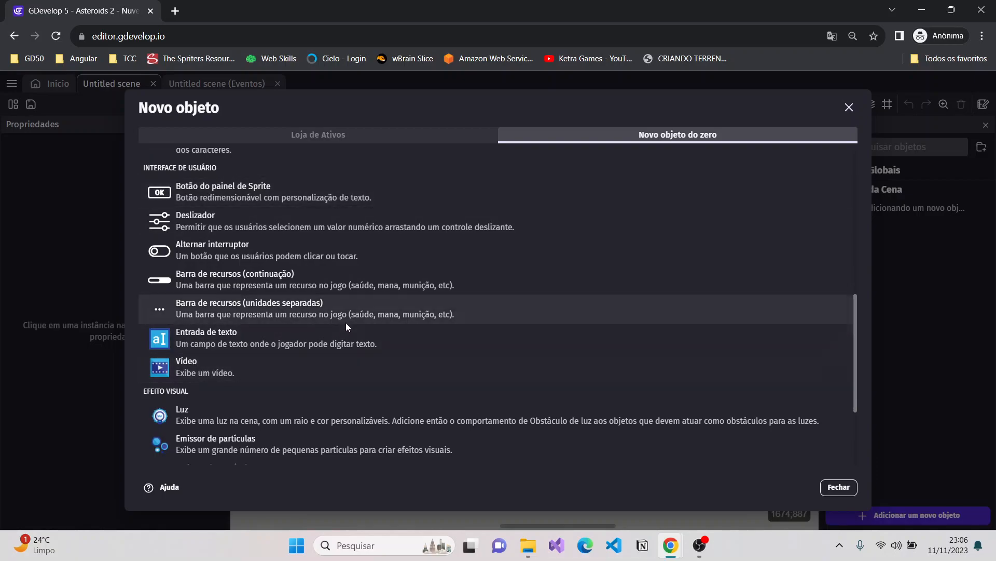
scroll(249, 338, "down", 3)
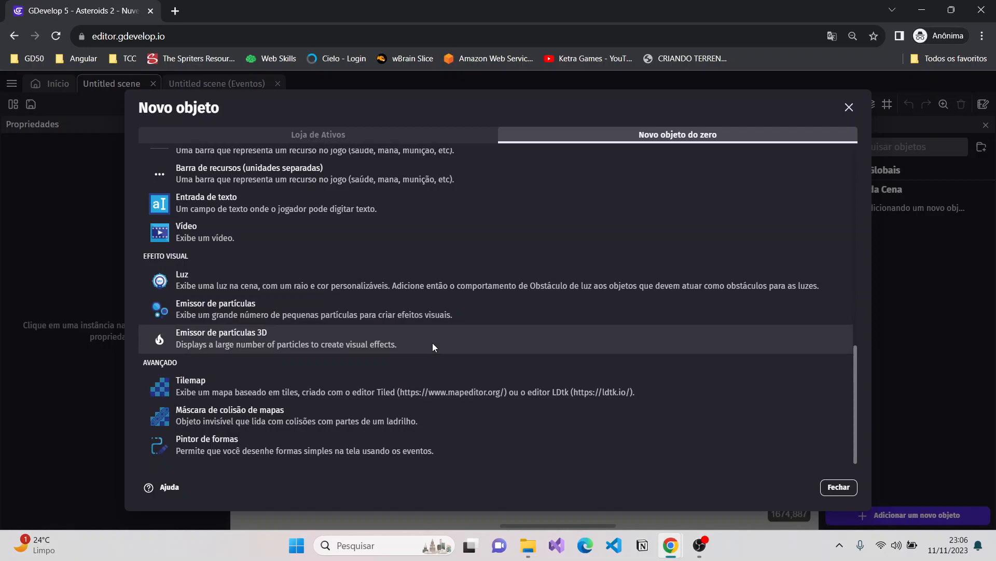
scroll(432, 342, "up", 10)
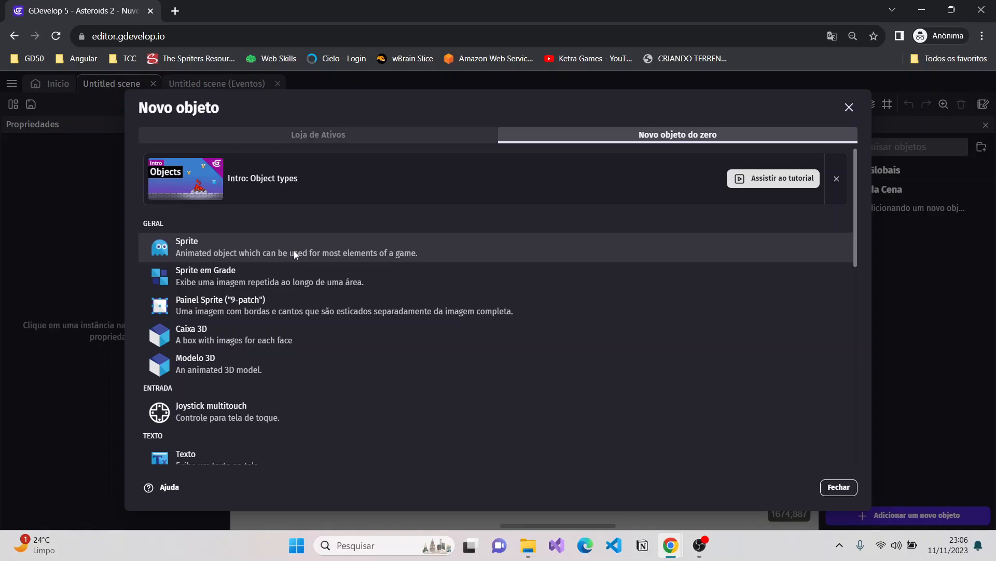
left_click(383, 251)
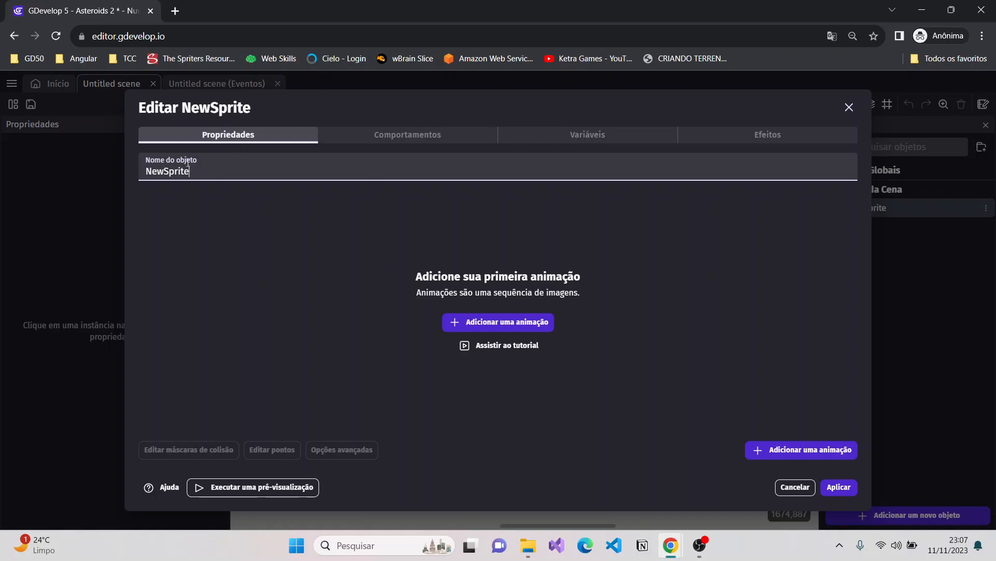
- Rename the new sprite object as Nave
double_click(148, 161)
key("BackSpace")
key("BackSpace")
key("BackSpace")
key("BackSpace")
key("BackSpace")
key("BackSpace")
key("BackSpace")
key("BackSpace")
key("BackSpace")
type("Nave")
key("BackSpace")
key("BackSpace")
key("BackSpace")
key("BackSpace")
type("Jogador")
key("BackSpace")
key("BackSpace")
key("BackSpace")
key("BackSpace")
key("BackSpace")
key("BackSpace")
key("BackSpace")
type("Nave")
- Add a first animation to the Nave object and open the source options for its sprite
left_click(508, 323)
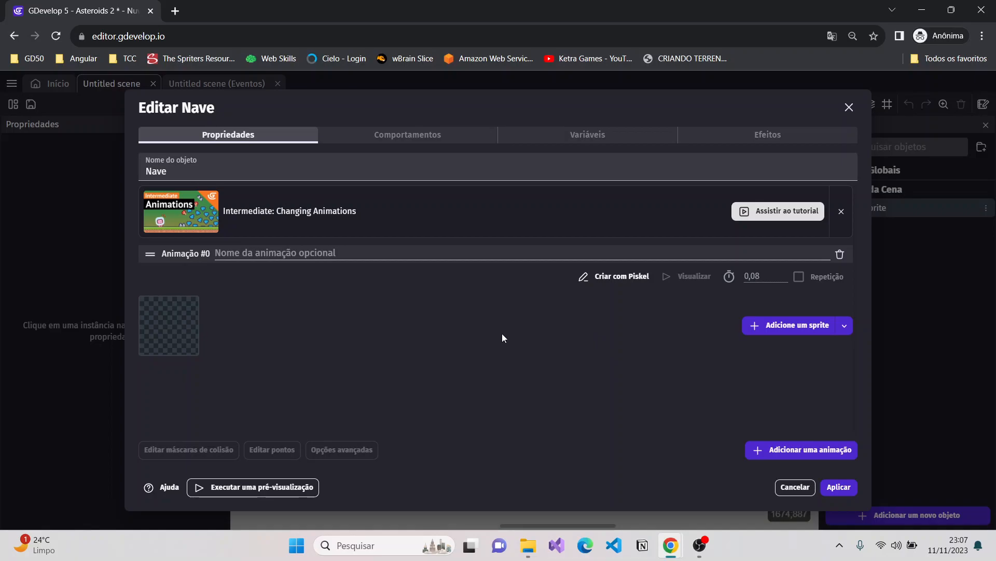
left_click(199, 168)
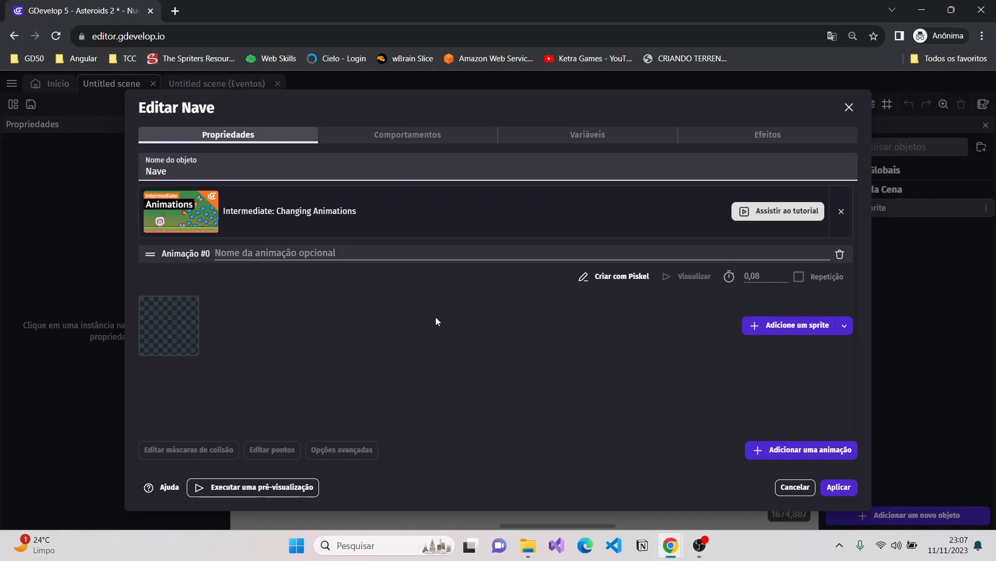
left_click(845, 326)
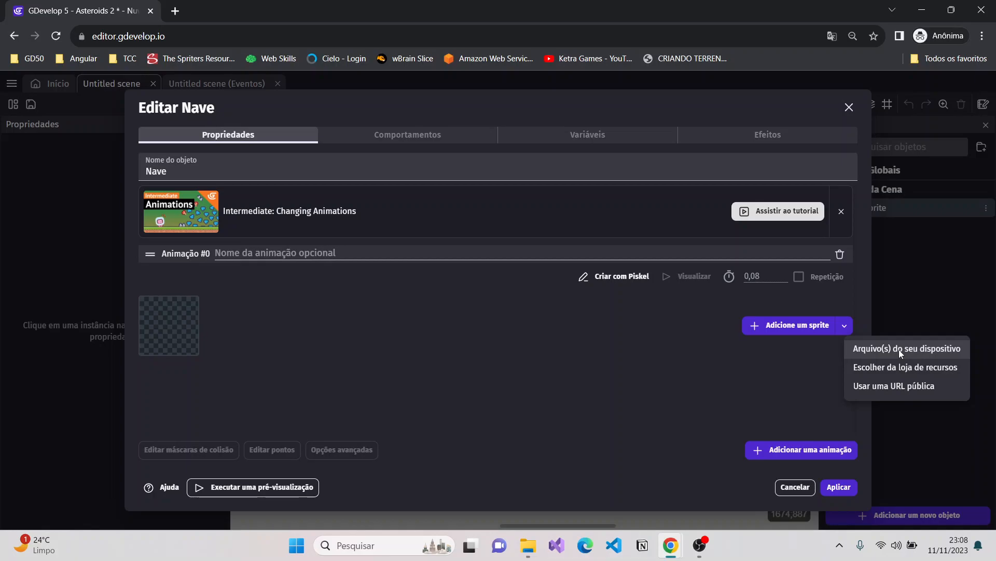
- Search the web for openGameart in a separate tab, look over the OpenGameArt.org home page, and return to GDevelop
left_click(177, 11)
type("open")
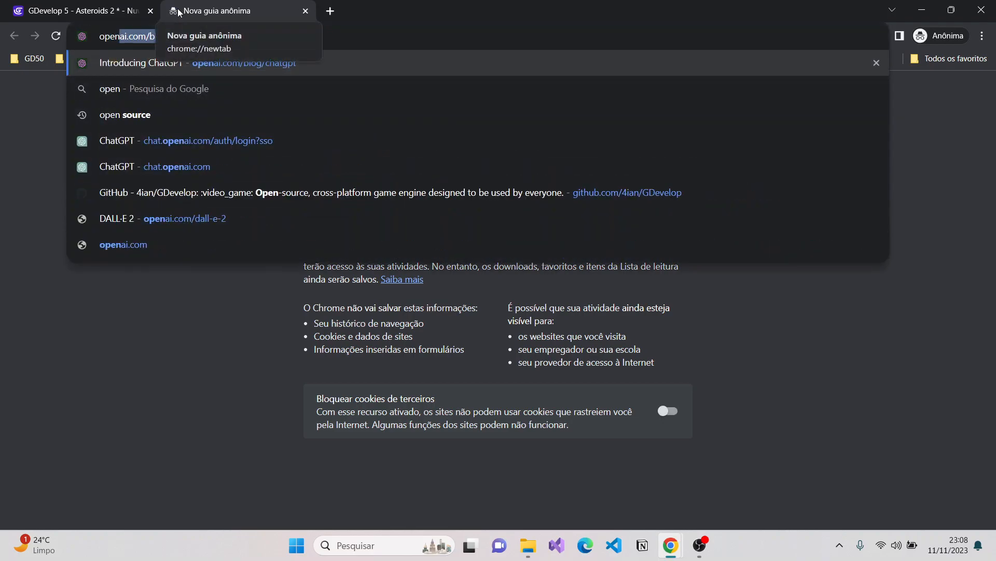
key("BackSpace")
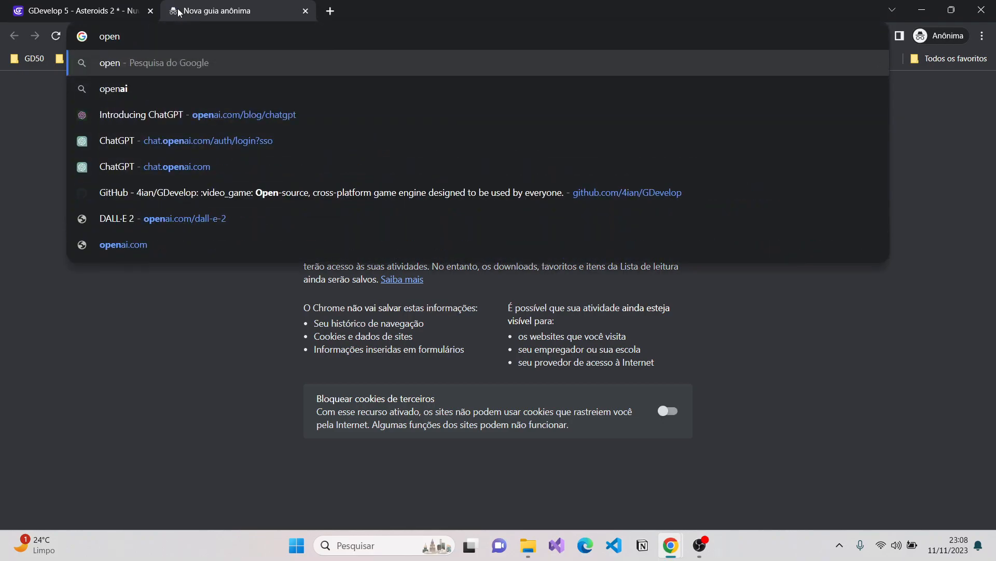
type("Game")
key("BackSpace")
type("art")
key("Return")
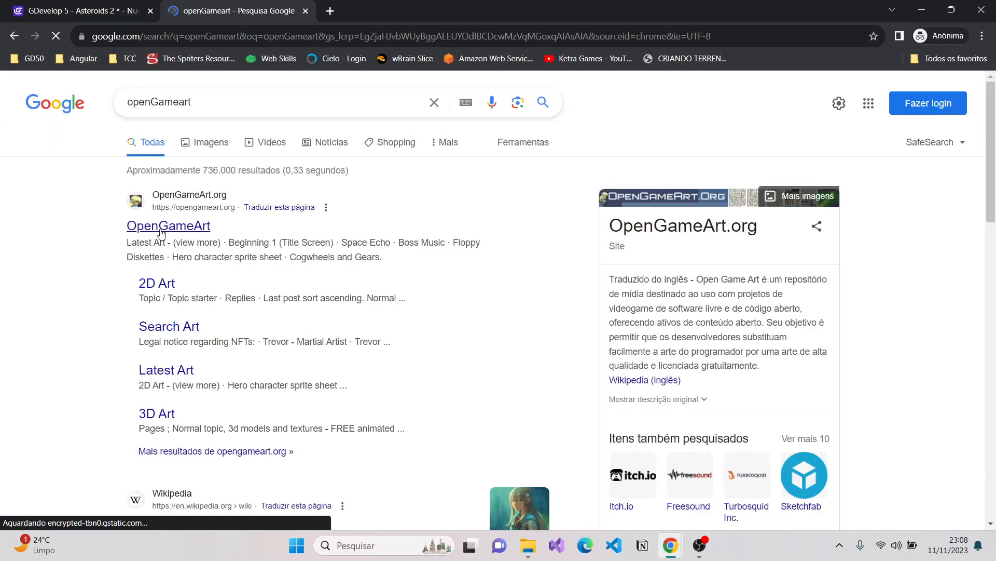
left_click(168, 228)
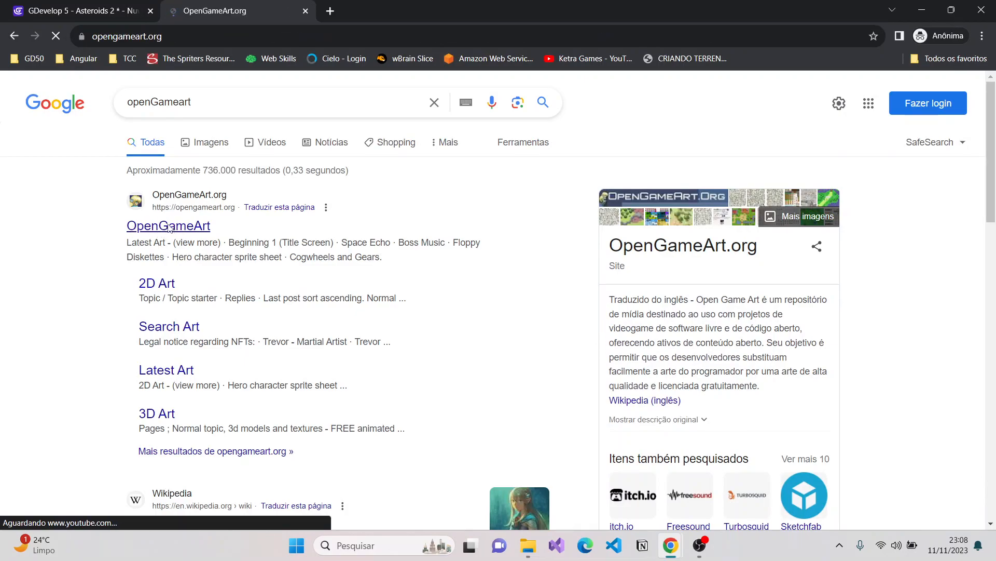
scroll(354, 332, "down", 10)
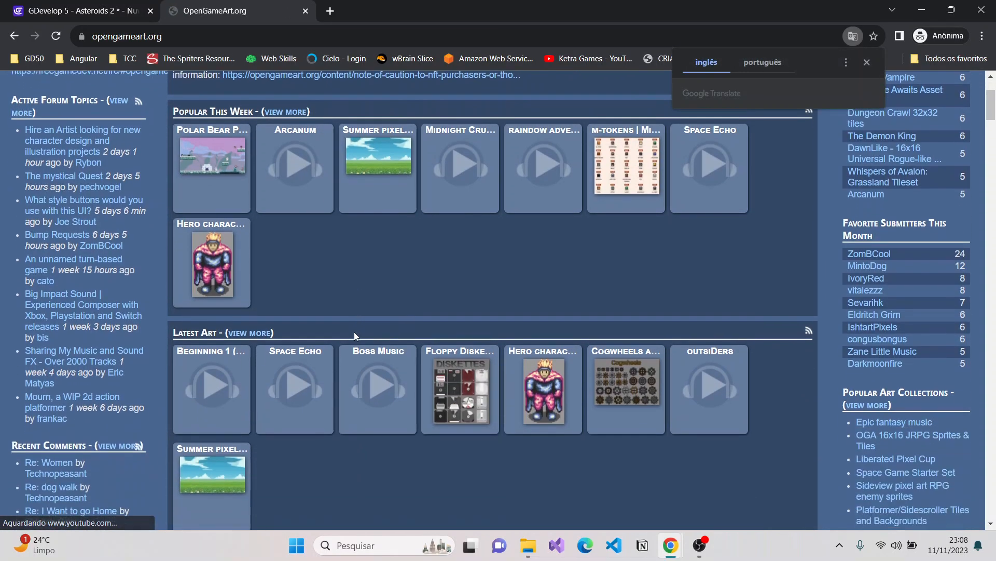
scroll(354, 336, "up", 10)
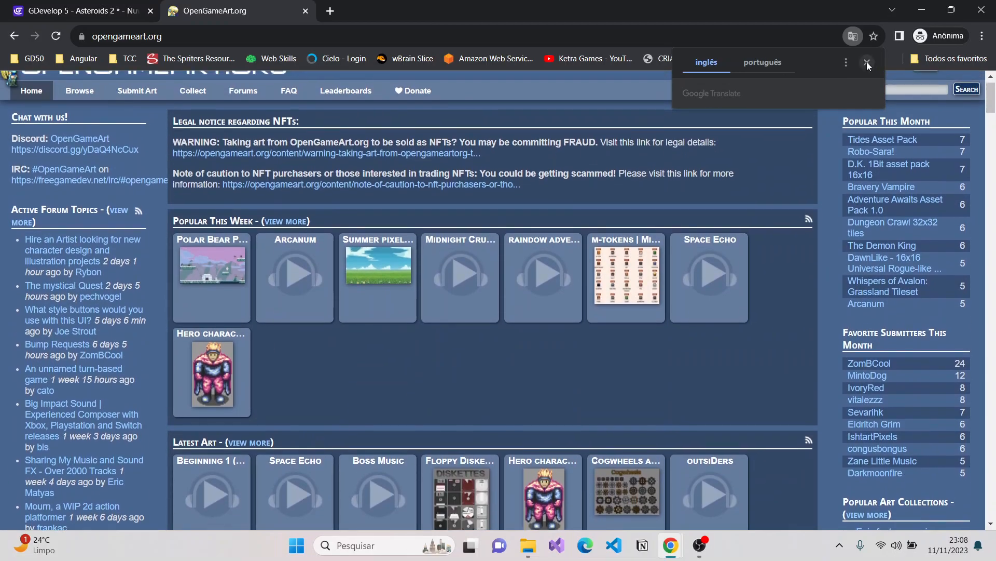
left_click(867, 63)
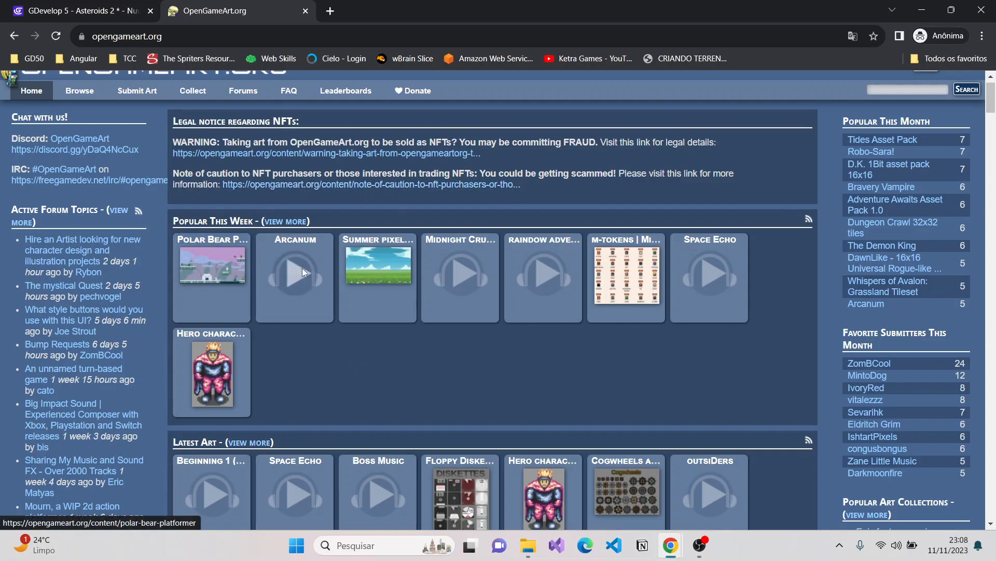
left_click(305, 11)
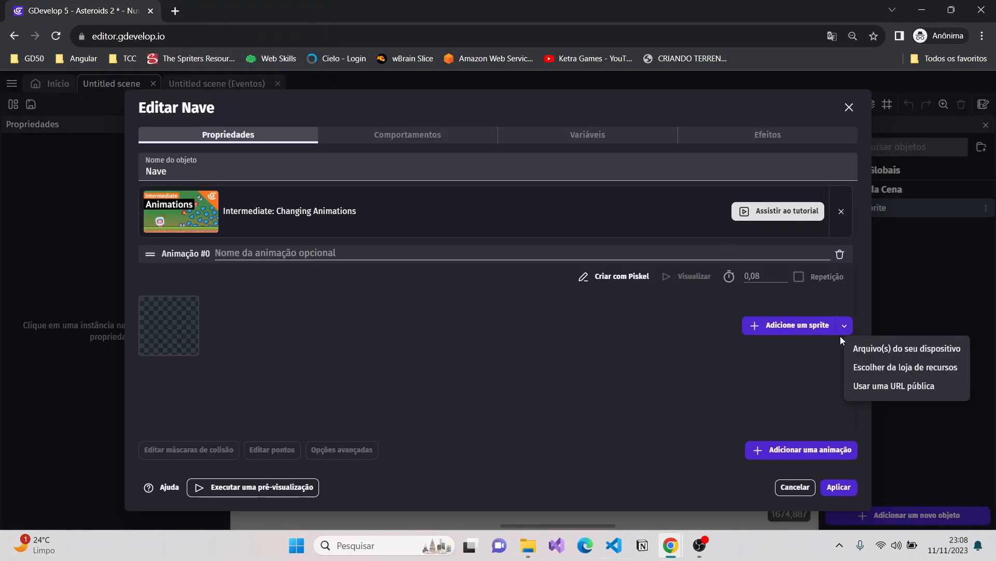
- Search the resource store for spaceship, look at the device file option, and review the sprite source choices again
left_click(880, 366)
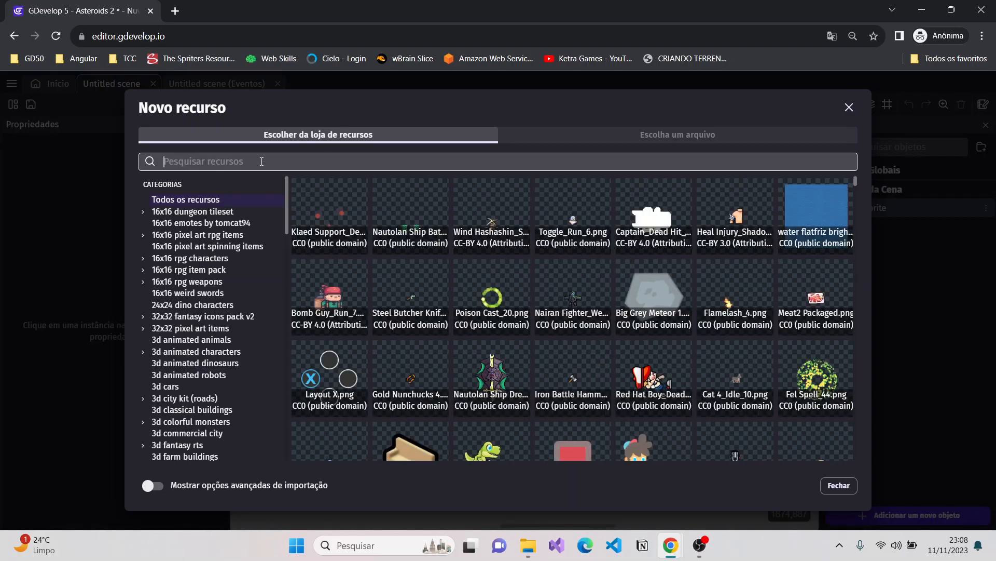
type("spaceship")
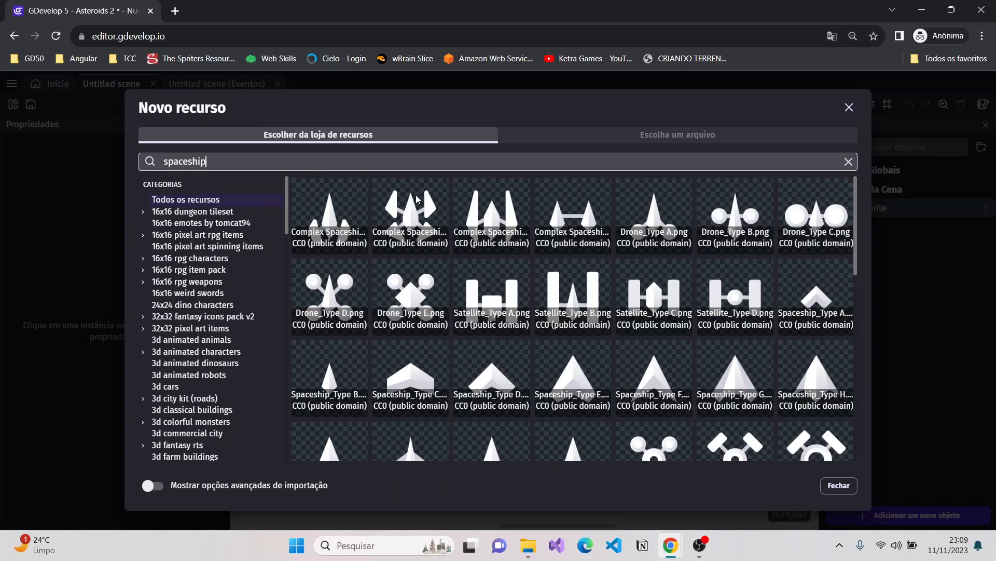
left_click(849, 161)
left_click(667, 138)
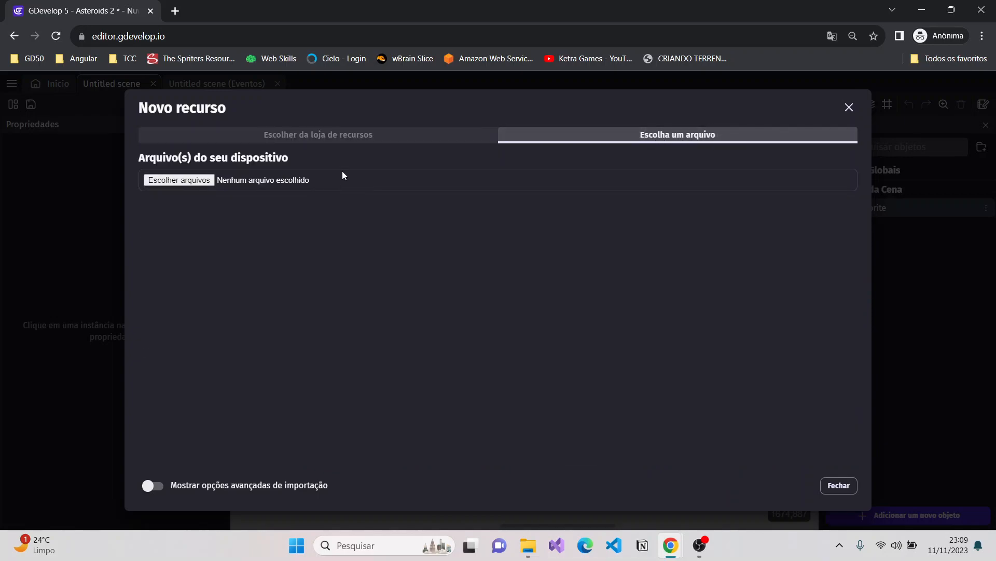
left_click(272, 131)
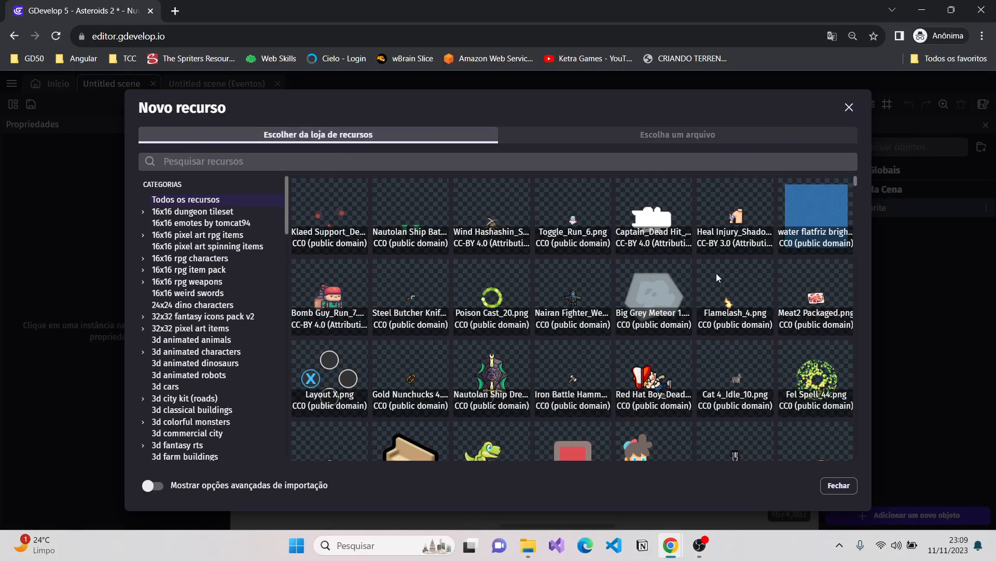
left_click(850, 109)
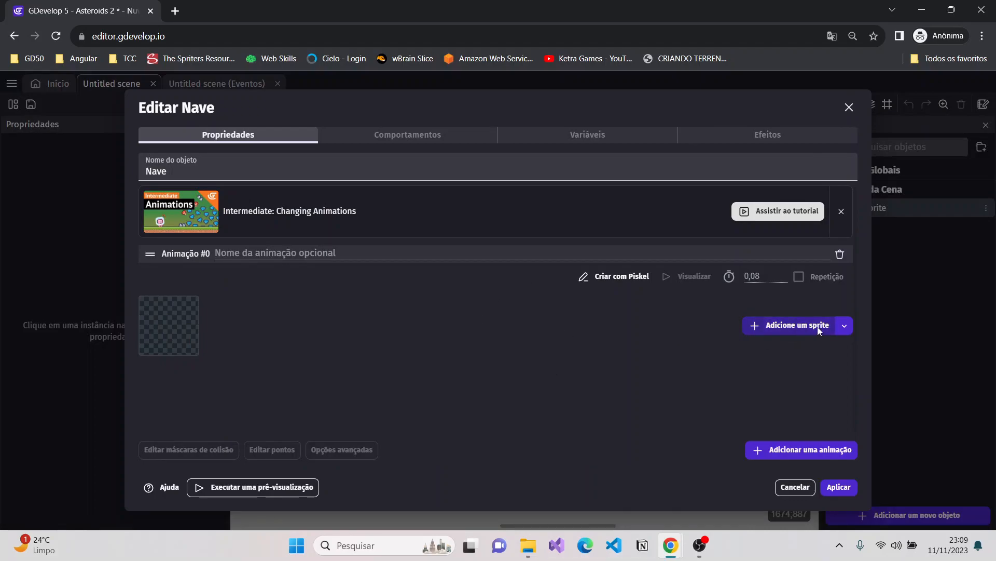
left_click(845, 327)
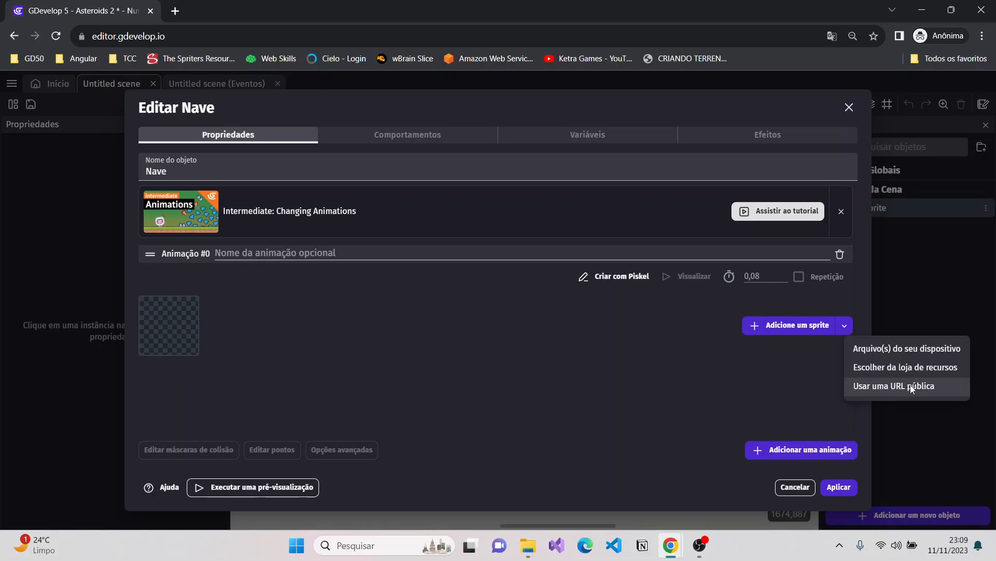
left_click(674, 376)
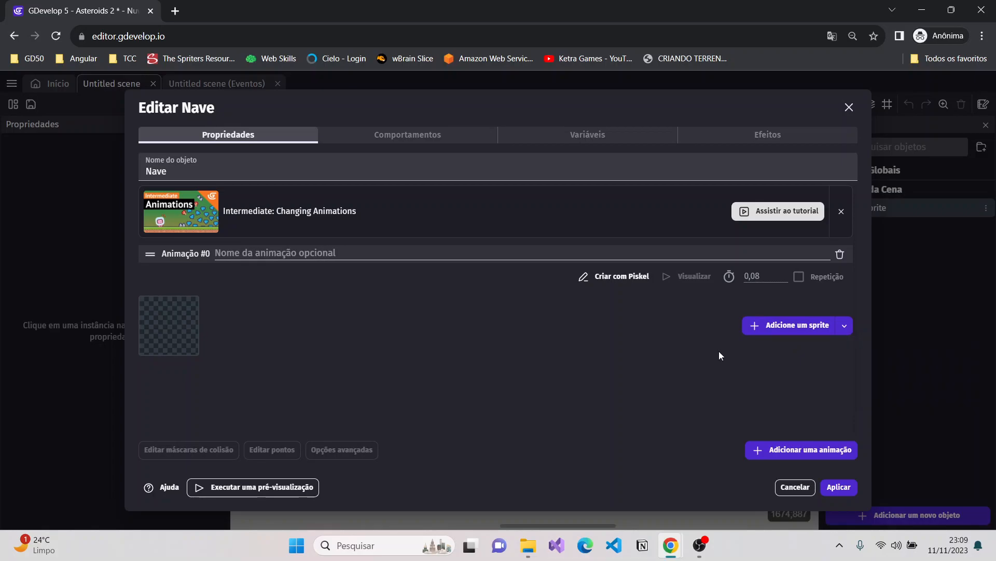
- Open the Piskel editor for the Nave animation and try drawing a diagonal black line with the Stroke tool
left_click(618, 276)
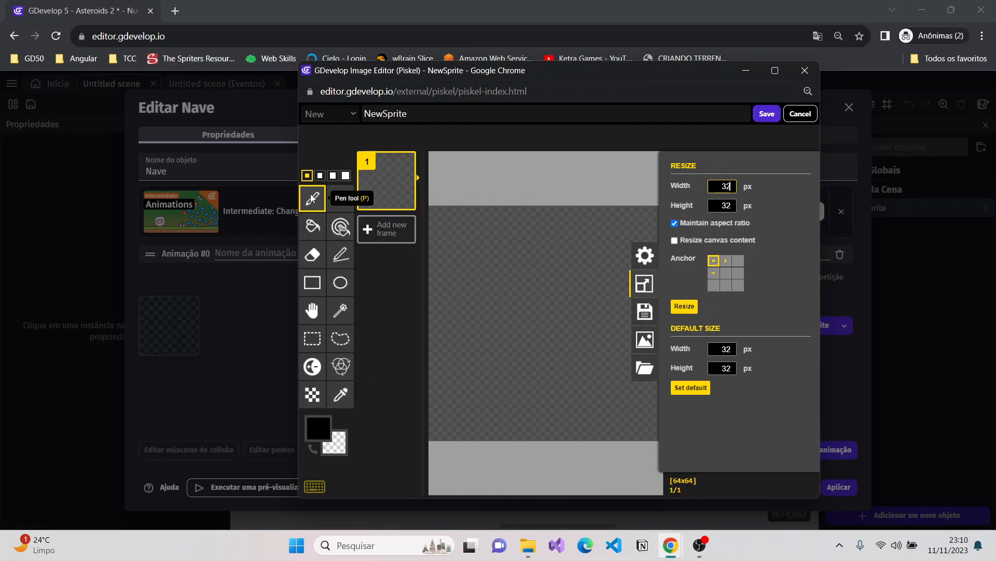
left_click(341, 257)
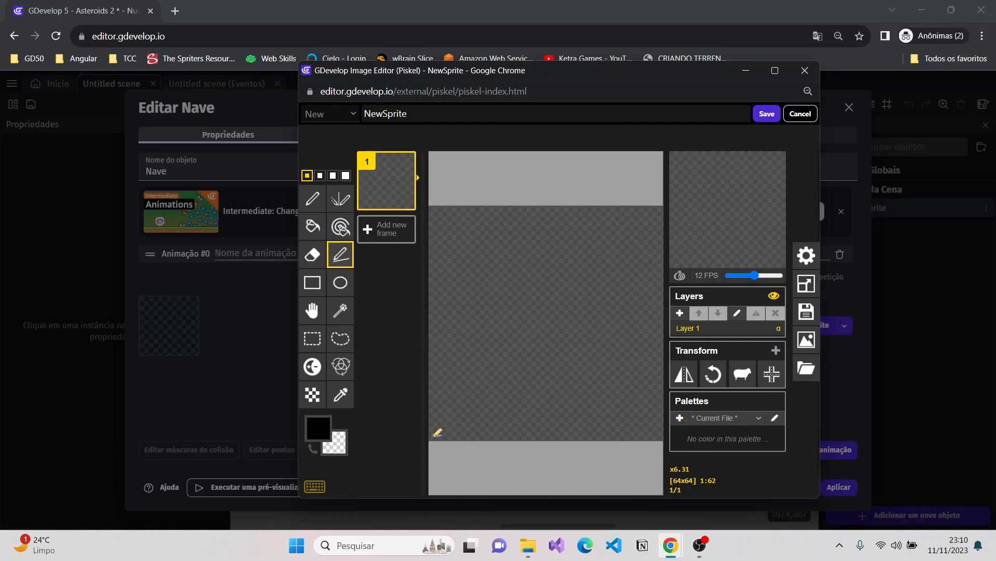
mouse_move(435, 436)
left_mouse_down()
mouse_move(555, 229)
mouse_move(534, 208)
mouse_move(540, 232)
mouse_move(536, 210)
left_mouse_up()
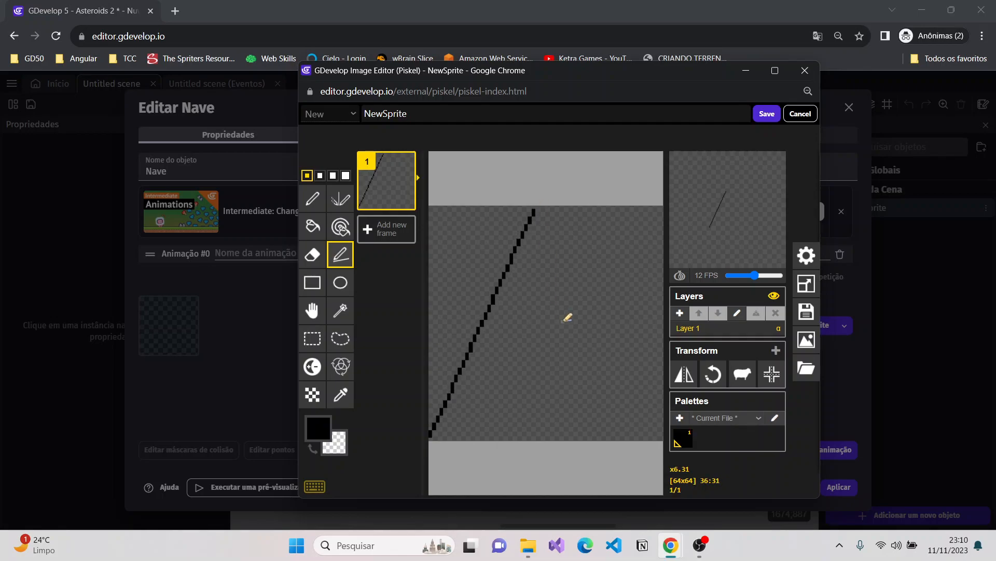
key("ctrl+z")
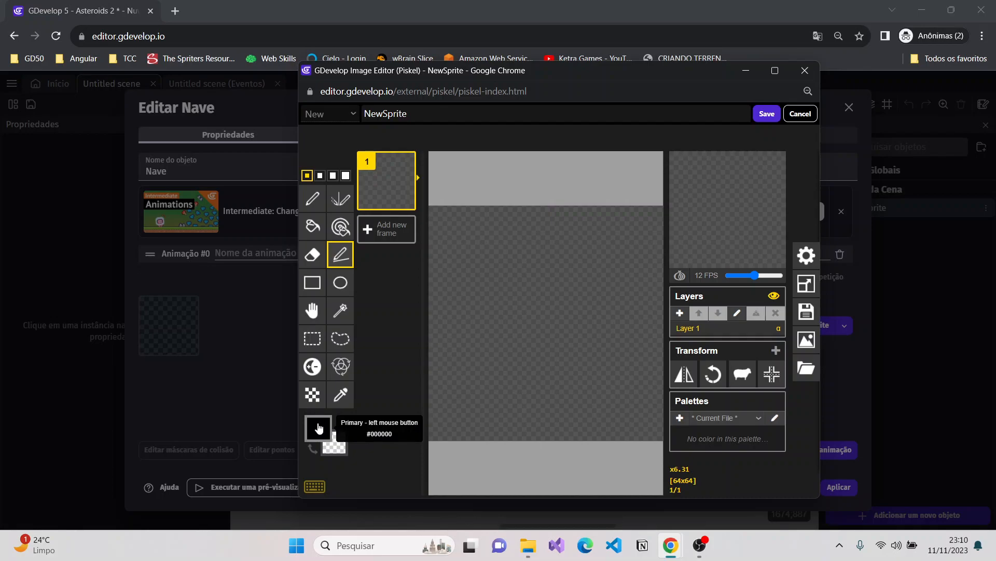
- Try drawing the ship's two slanted sides in white (#ffffff), then leave the image editor without saving
left_click(322, 432)
left_click_drag(349, 359, 335, 309)
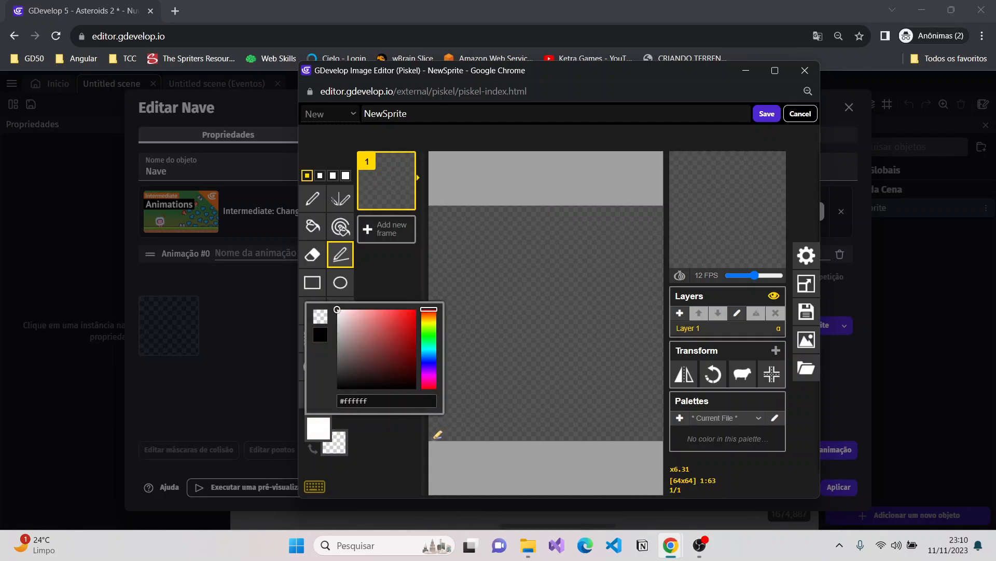
left_click(418, 441)
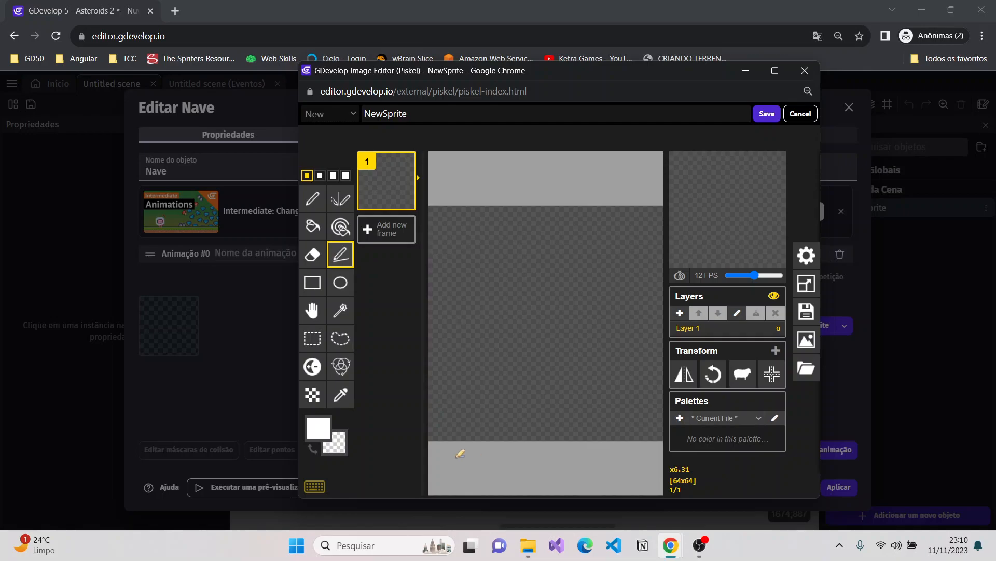
mouse_move(431, 438)
left_mouse_down()
mouse_move(522, 183)
mouse_move(546, 207)
mouse_move(644, 416)
left_mouse_up()
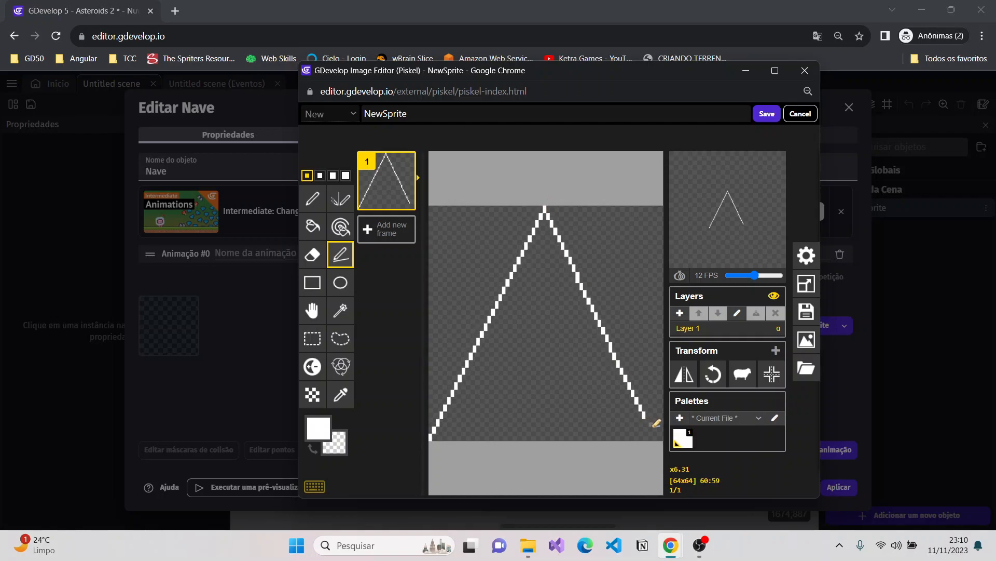
left_click(655, 429)
key("ctrl+z")
key("ctrl+z")
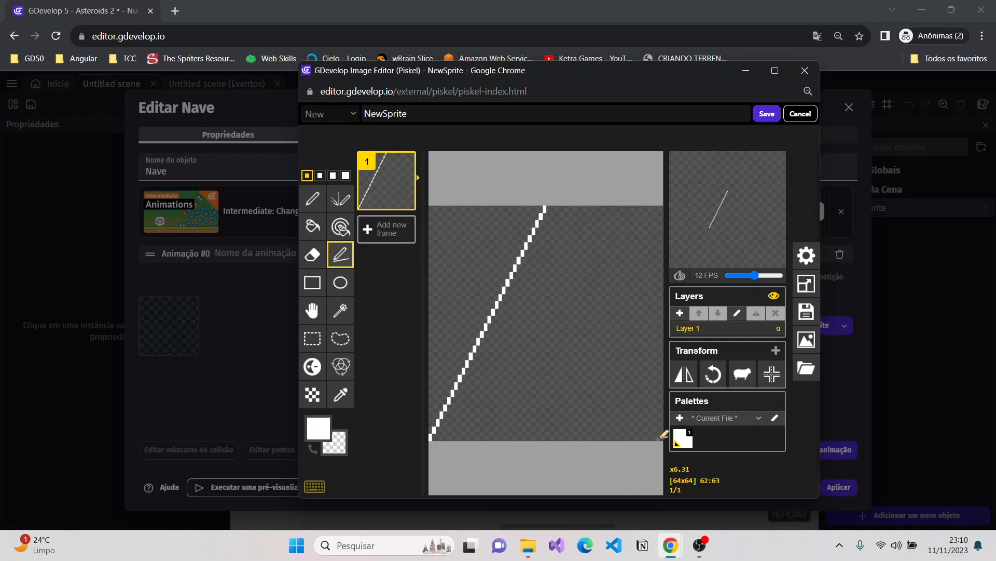
key("ctrl+z")
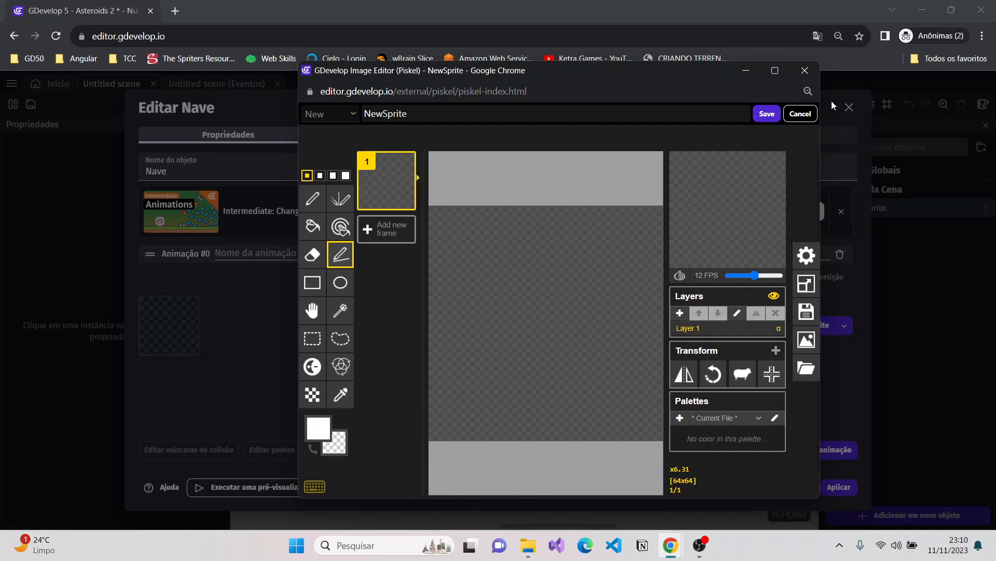
left_click(805, 71)
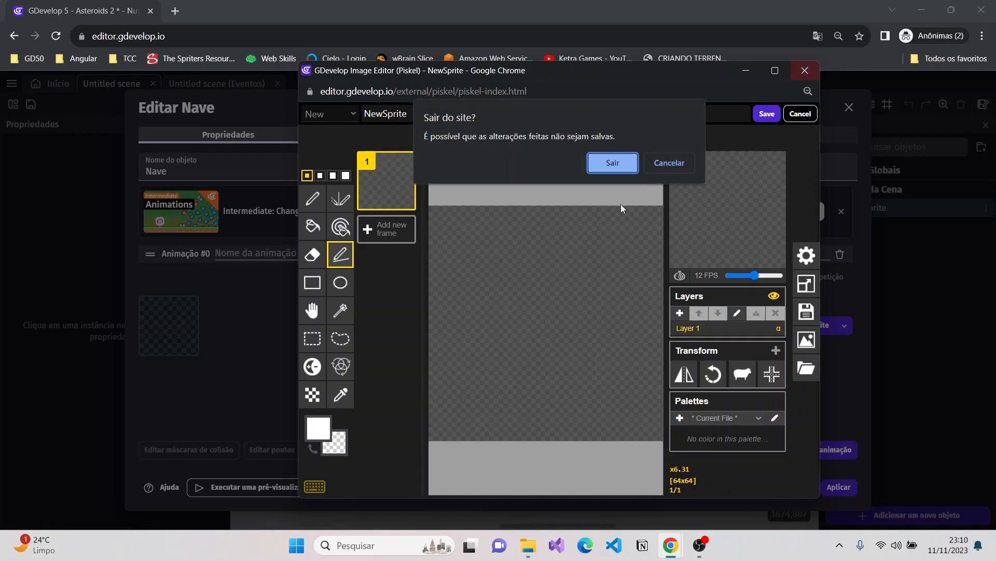
left_click(617, 163)
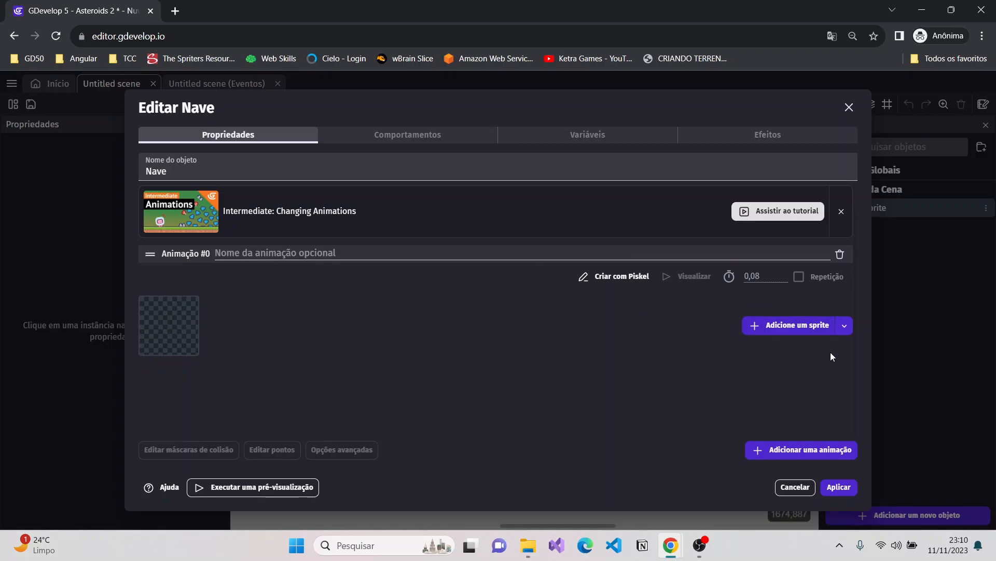
- Open the resource store for the Nave sprite, search it for ship, and clear the search
left_click(848, 331)
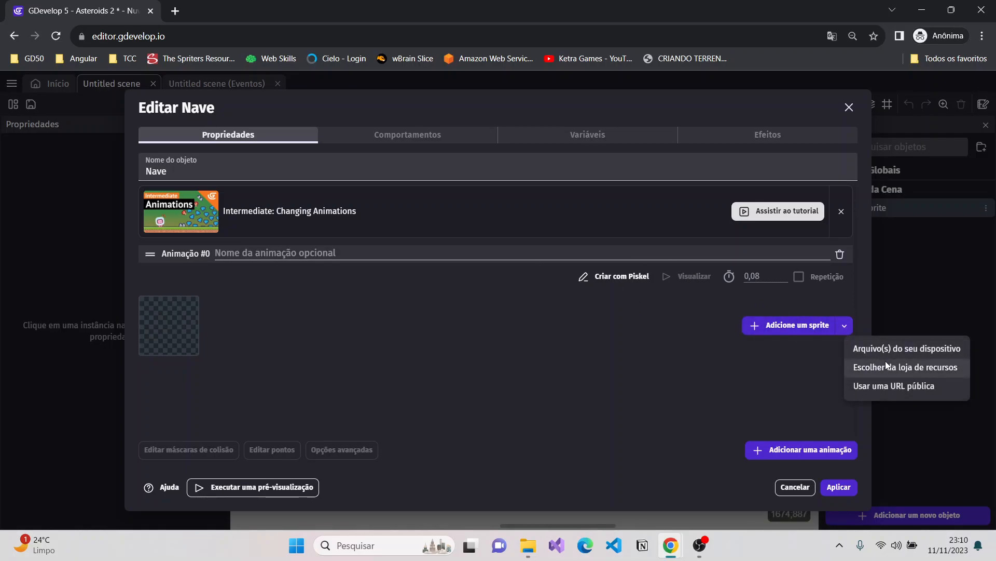
left_click(881, 368)
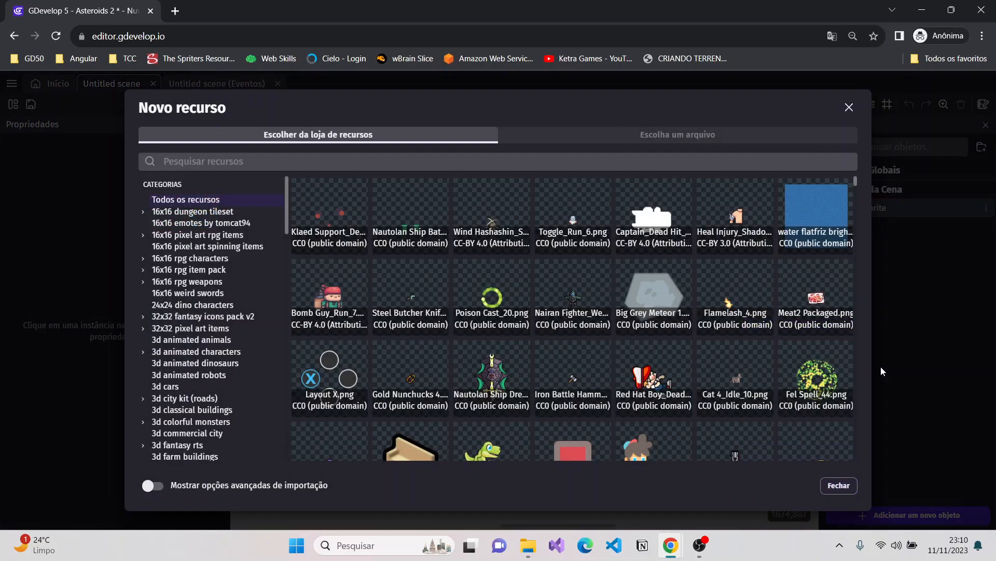
left_click(500, 163)
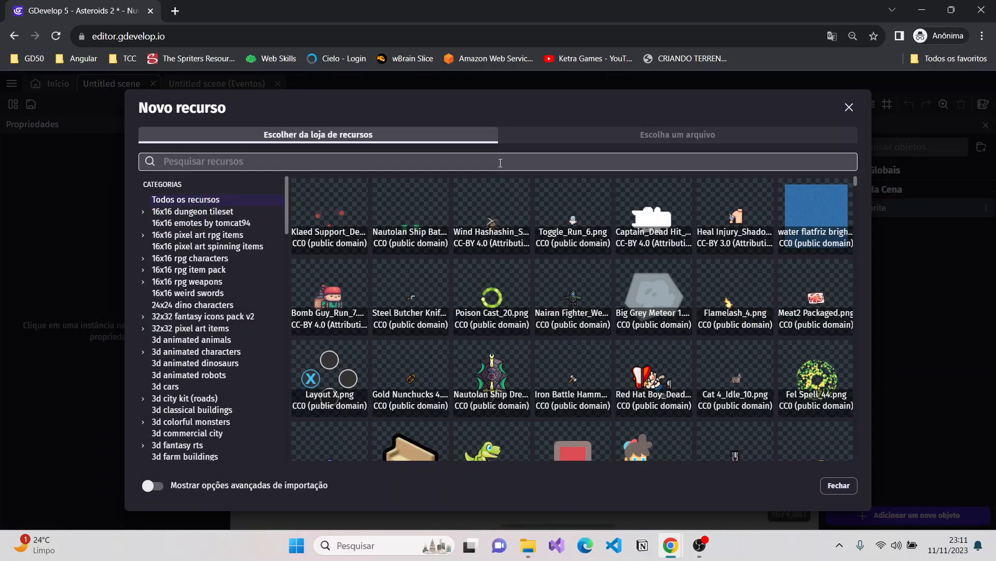
type("ship")
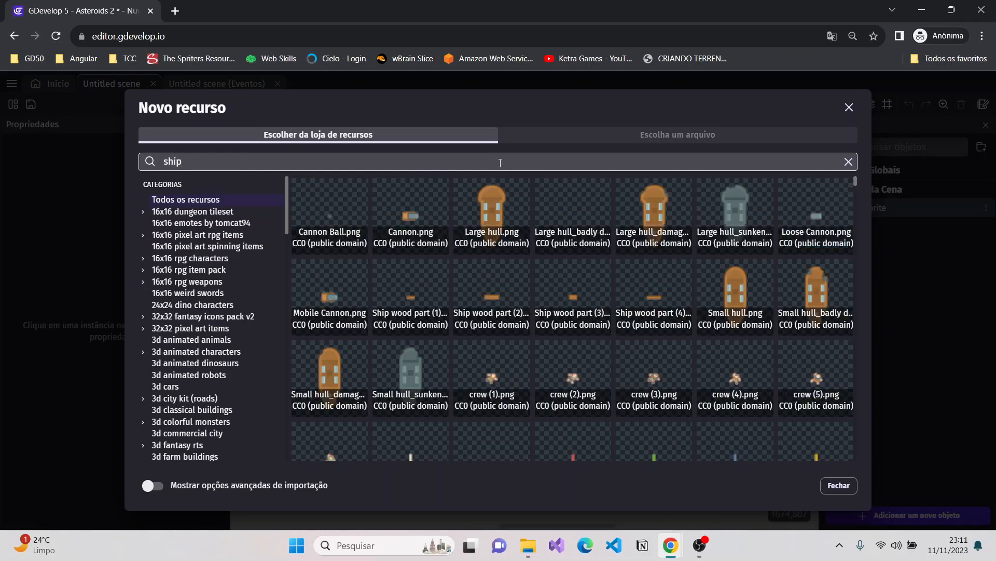
key("BackSpace")
key("BackSpace")
key("BackSpace")
key("BackSpace")
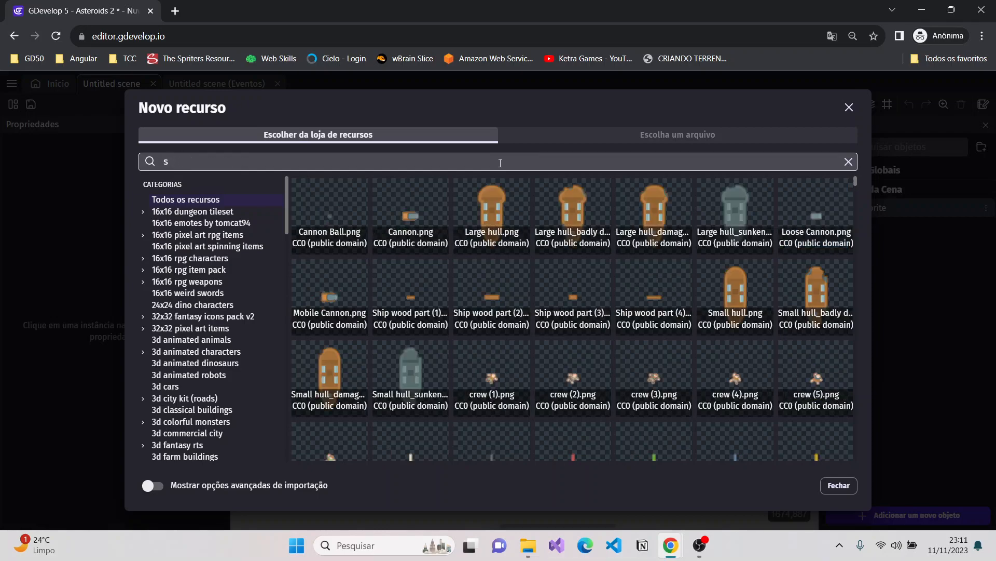
type("ship")
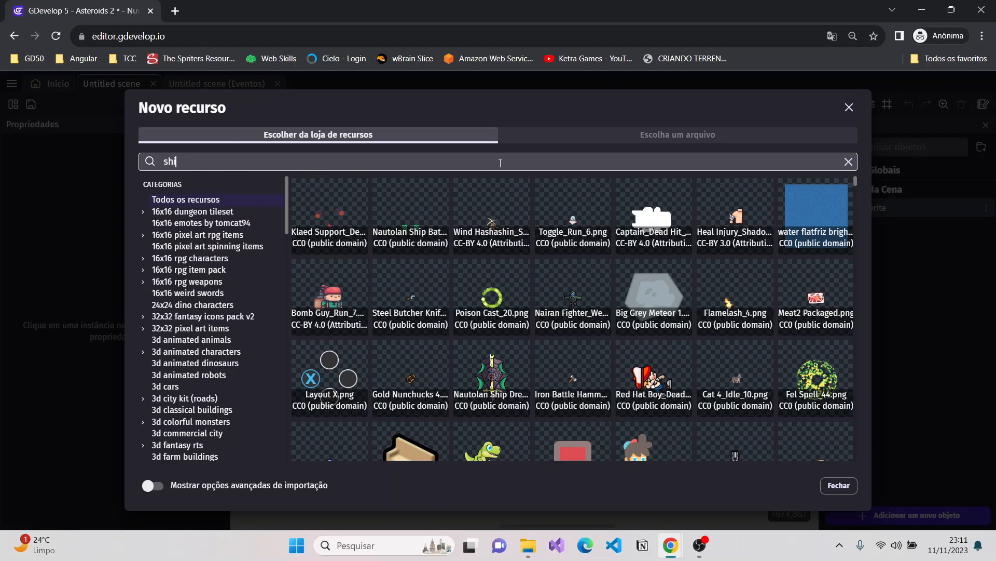
key("BackSpace")
key("BackSpace")
key("BackSpace")
key("BackSpace")
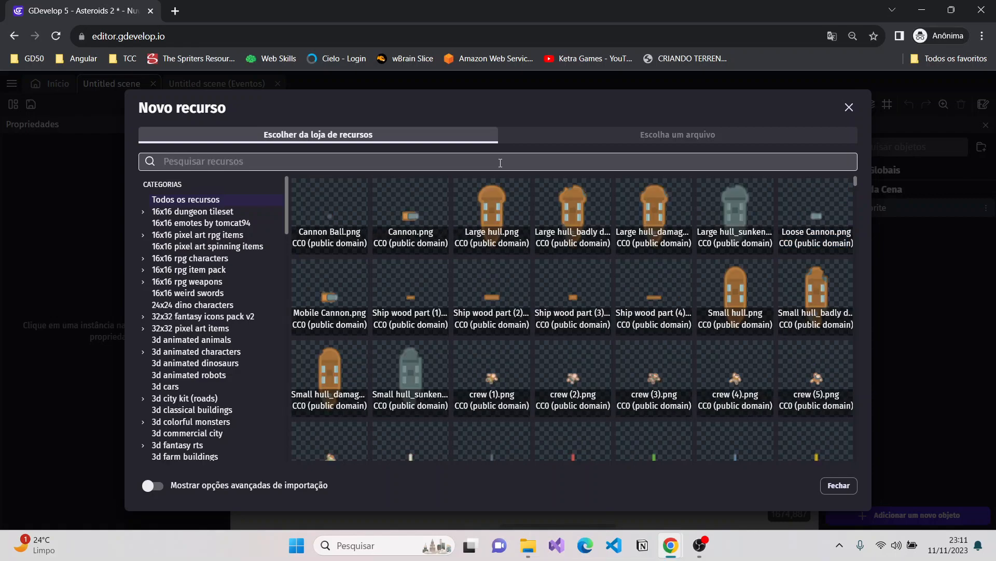
- Search the store for spaceship, add the white Spaceship_Type F image to the animation, and apply the object changes
type("spaceship")
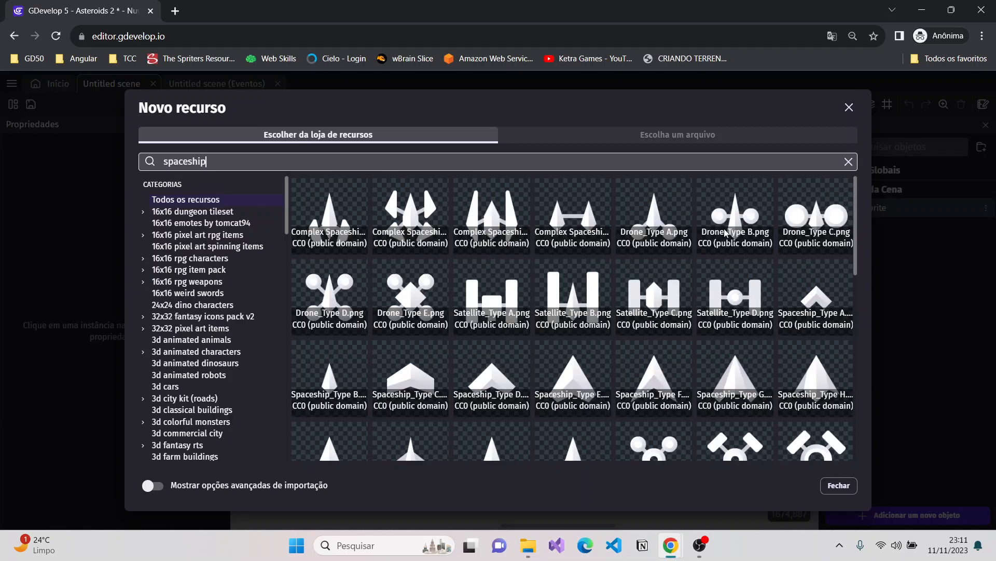
scroll(597, 351, "down", 3)
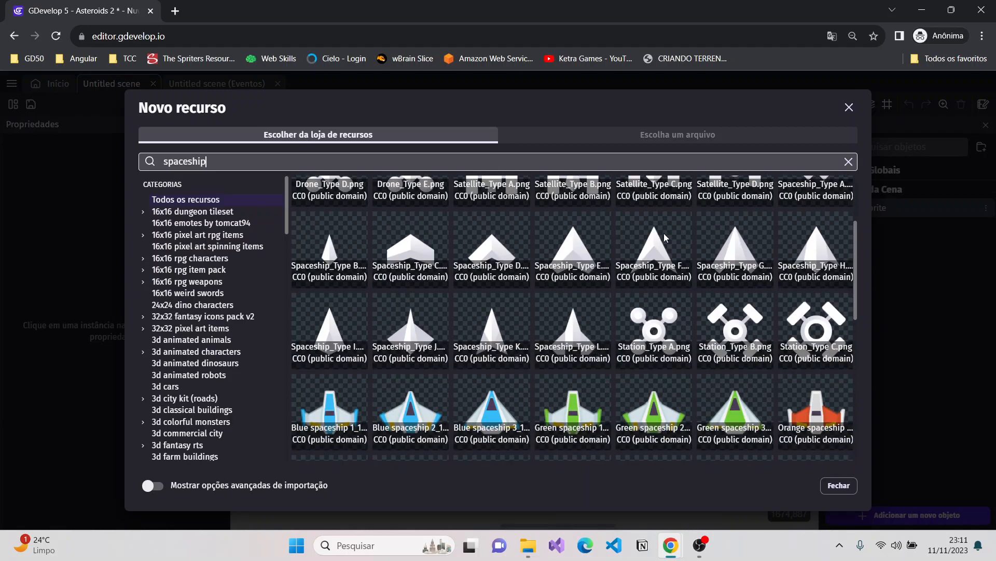
left_click(654, 244)
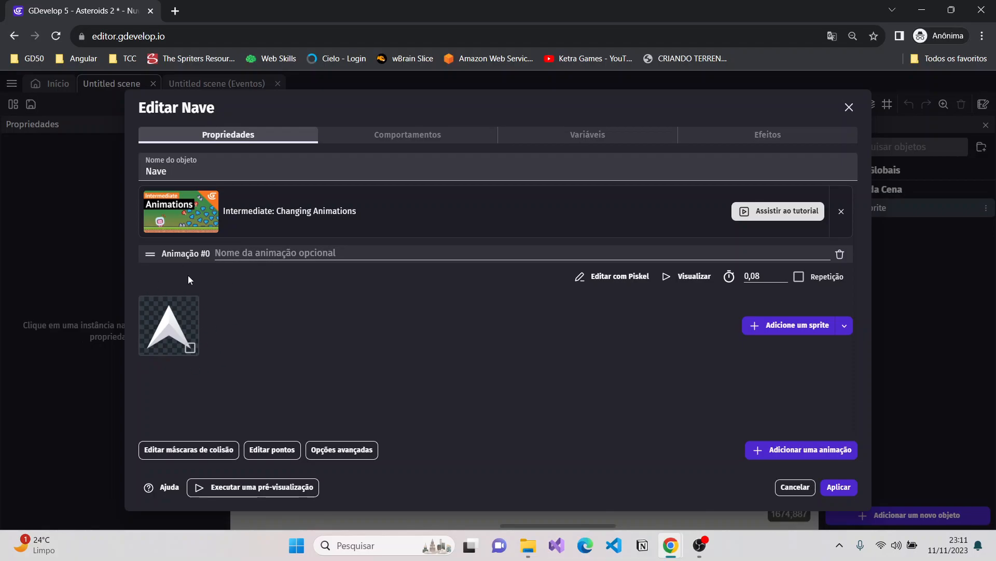
left_click(848, 488)
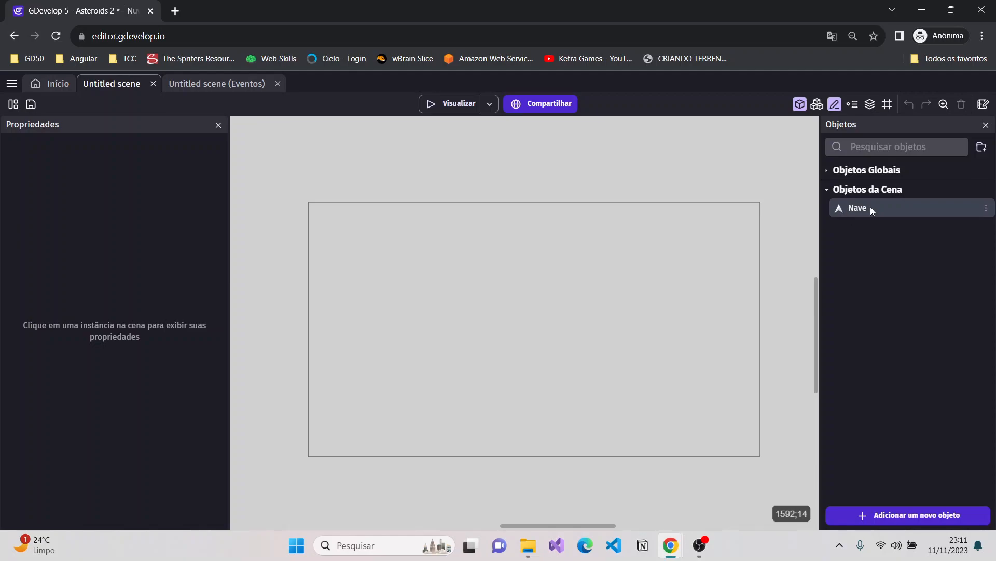
- Place a Nave instance near the centre of the scene at about X 571, Y 293
left_click_drag(870, 206, 504, 306)
left_click_drag(528, 336, 532, 336)
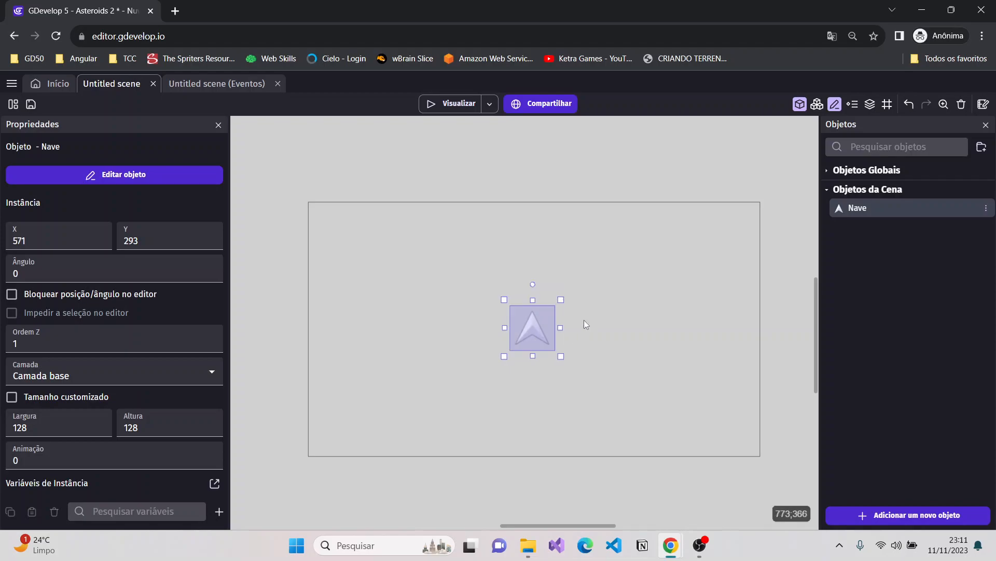
left_click(603, 160)
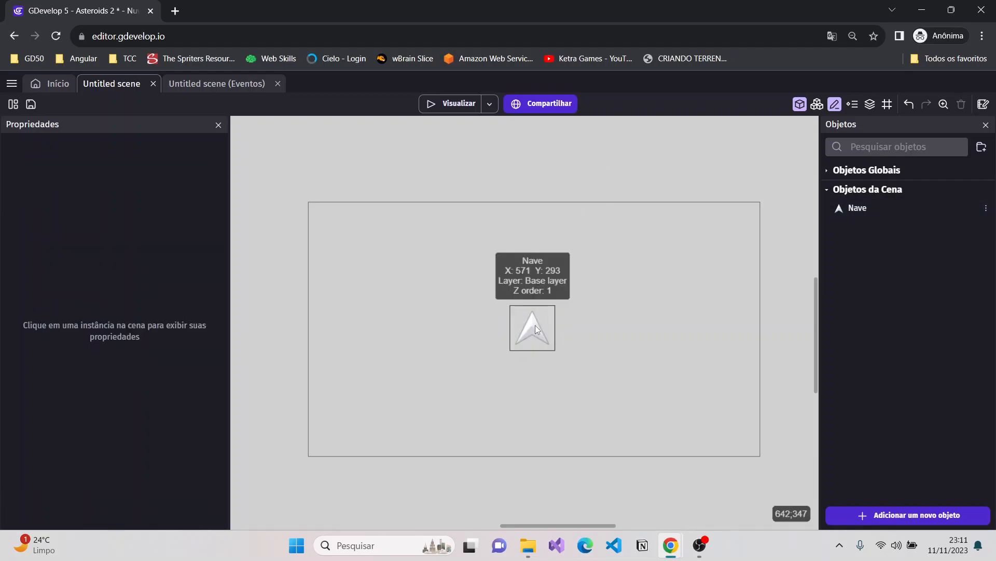
- Move the Nave instance to the scene's origin by setting its position to X 0 and Y 0
left_click(535, 325)
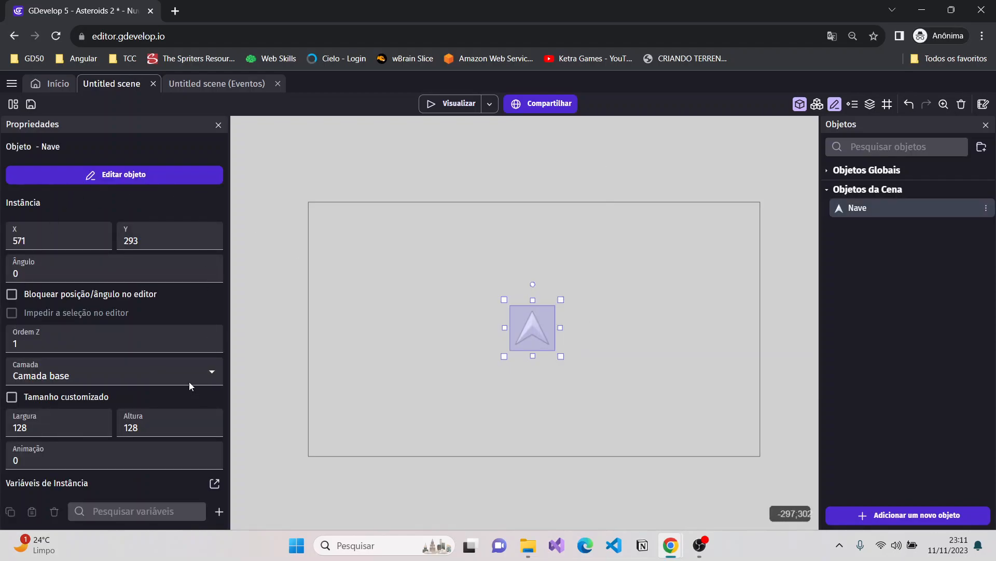
double_click(27, 240)
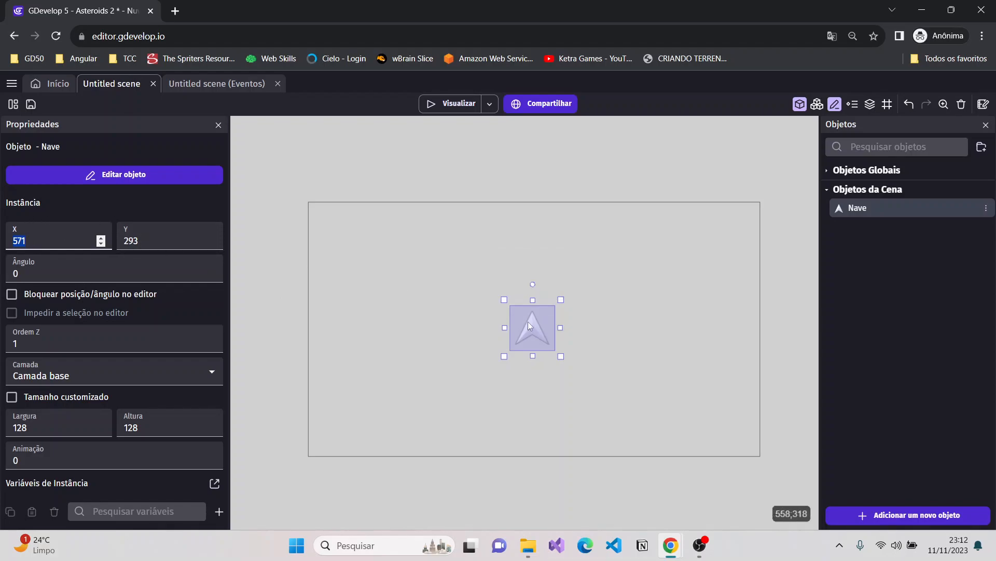
left_click_drag(542, 333, 353, 239)
left_click(64, 235)
key("BackSpace")
key("BackSpace")
type("0")
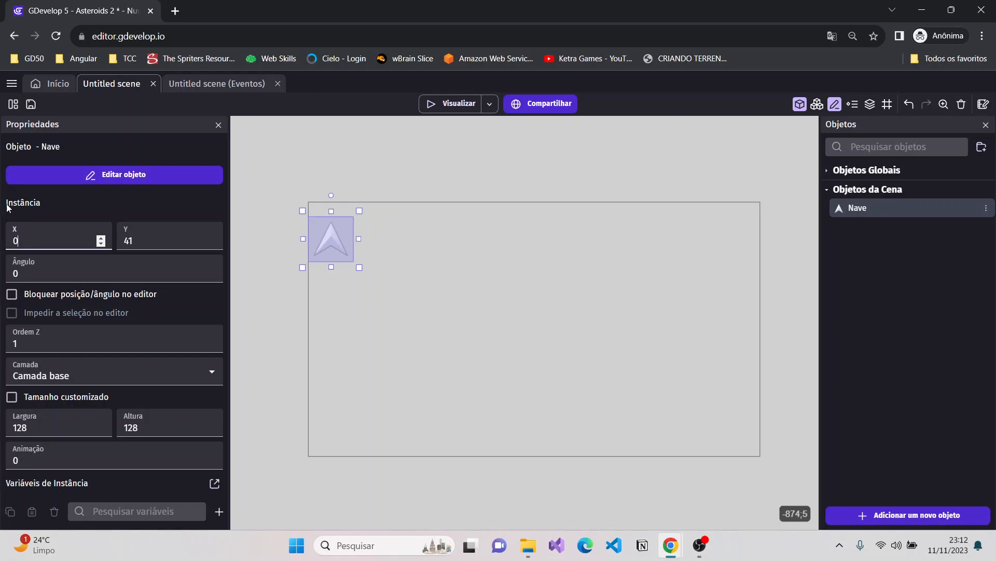
key("Tab")
type("0")
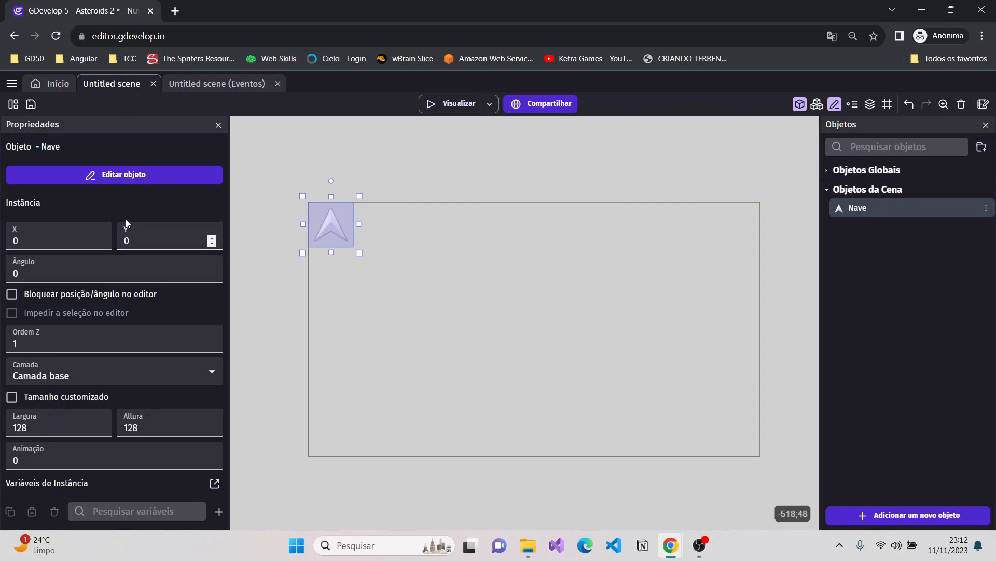
left_click(282, 251)
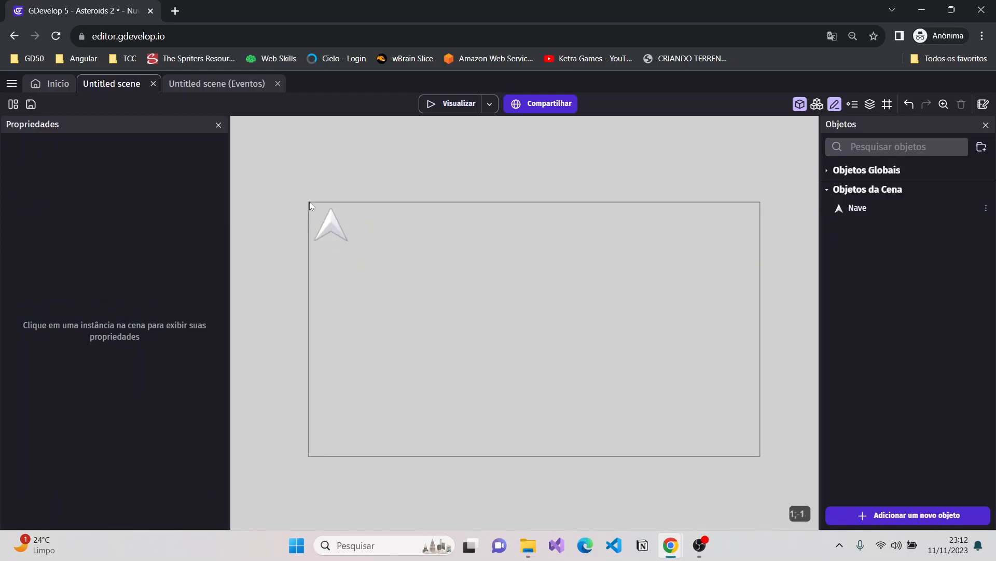
- Move the Nave instance to the scene's centre at about X 586, Y 299, and check it in a game preview
left_click_drag(319, 228, 525, 329)
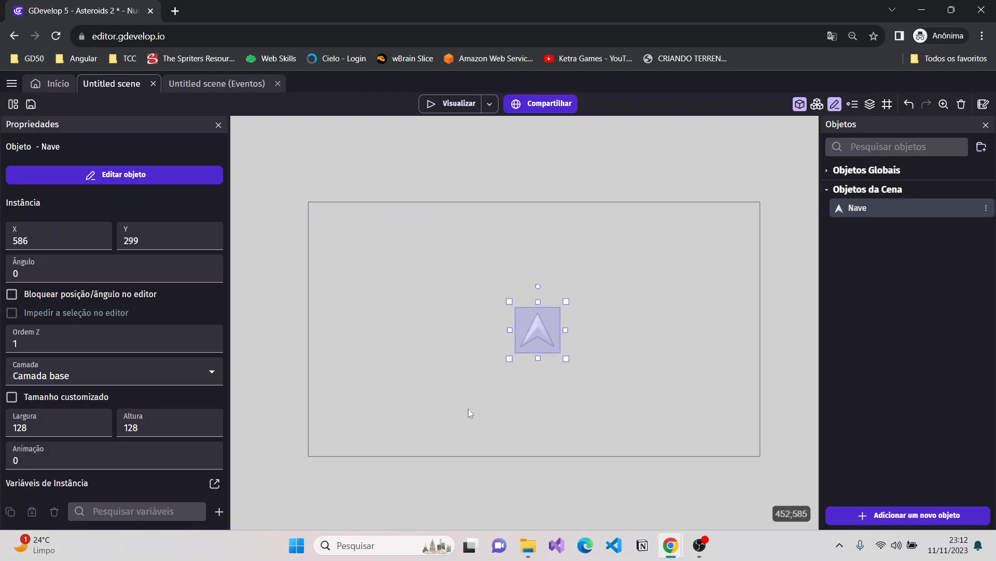
left_click(450, 105)
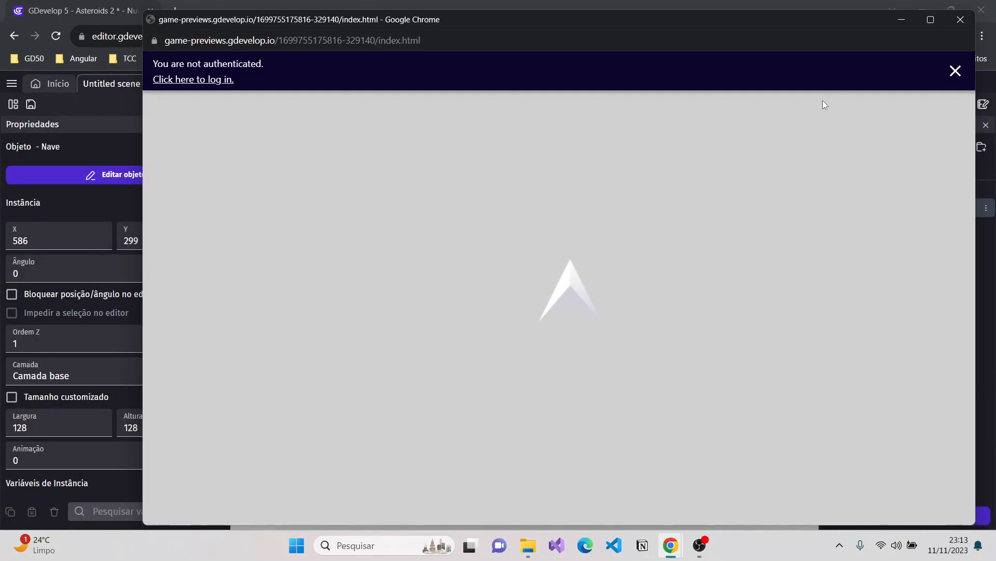
left_click(956, 71)
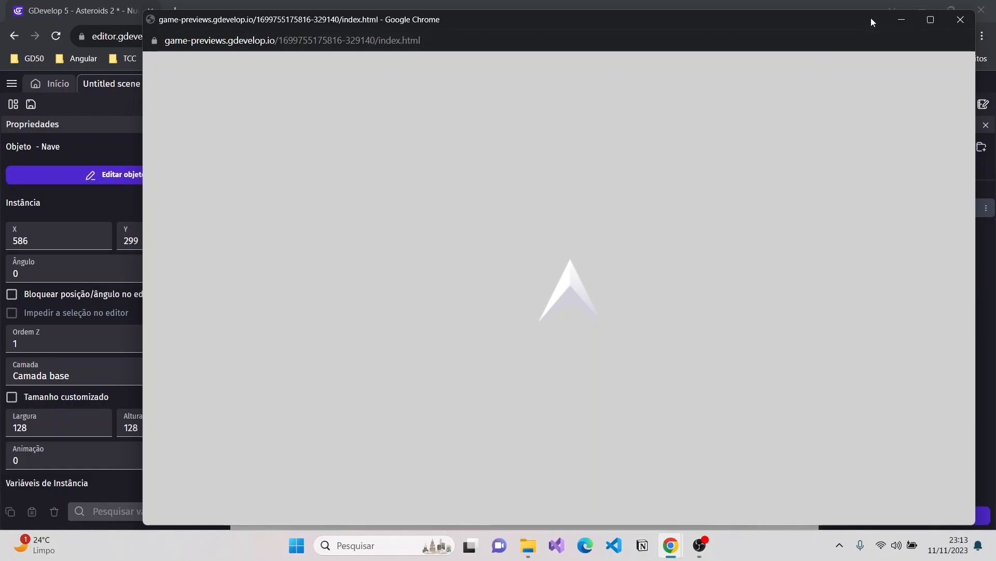
left_click(958, 26)
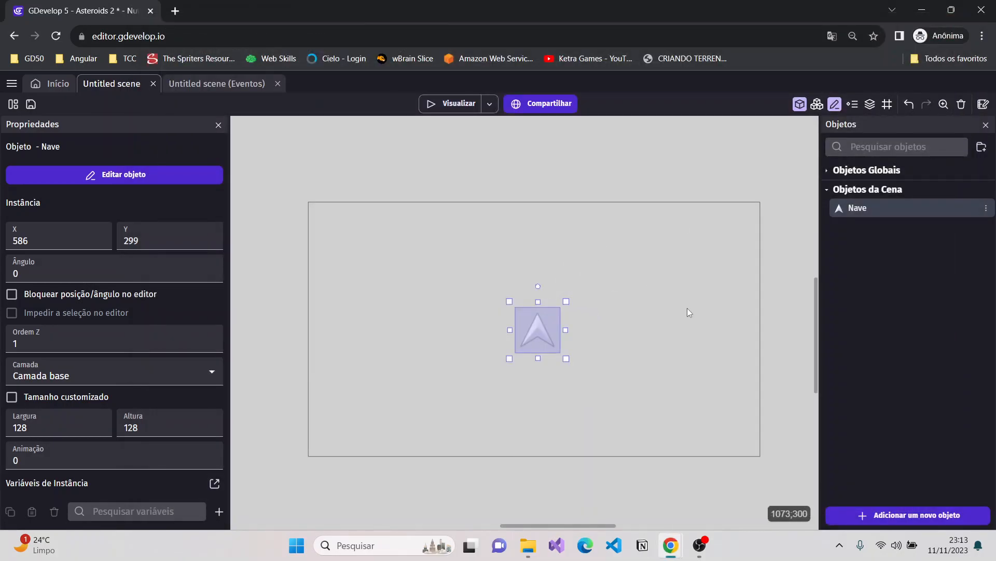
- Open the Nave object for editing and review its behaviours, variables and effects, returning to the behaviours
left_click(780, 303)
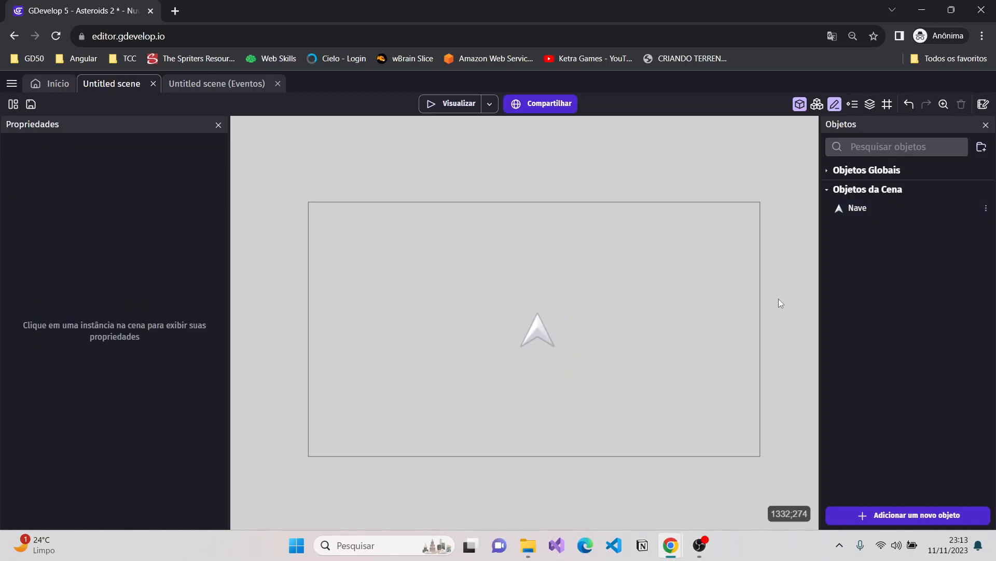
left_click(871, 208)
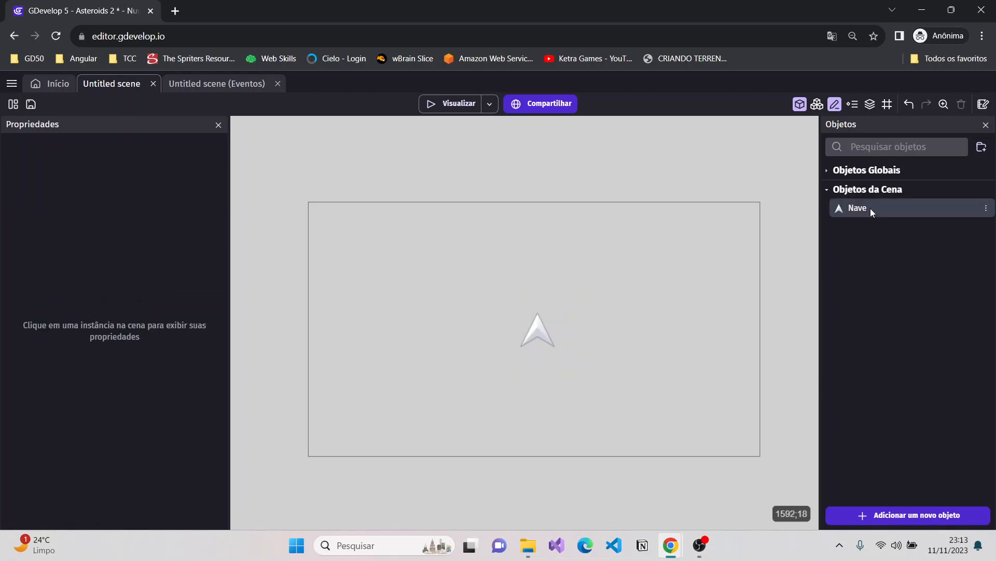
double_click(870, 208)
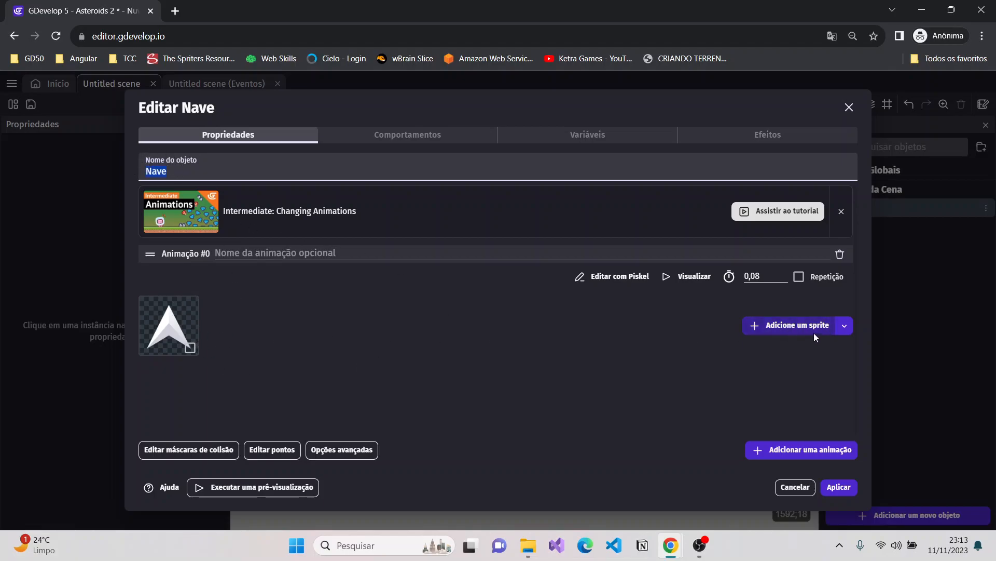
left_click(350, 339)
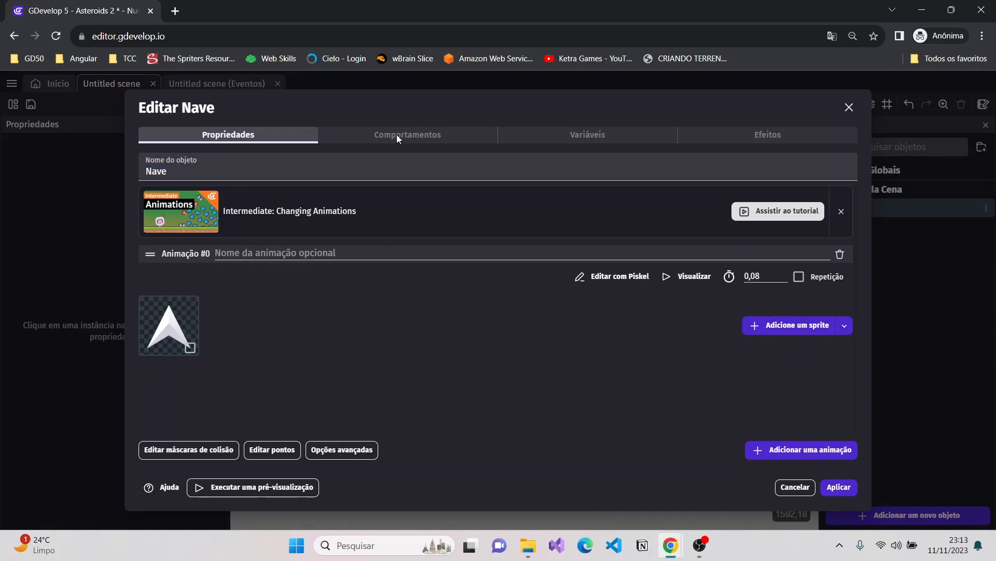
left_click(394, 135)
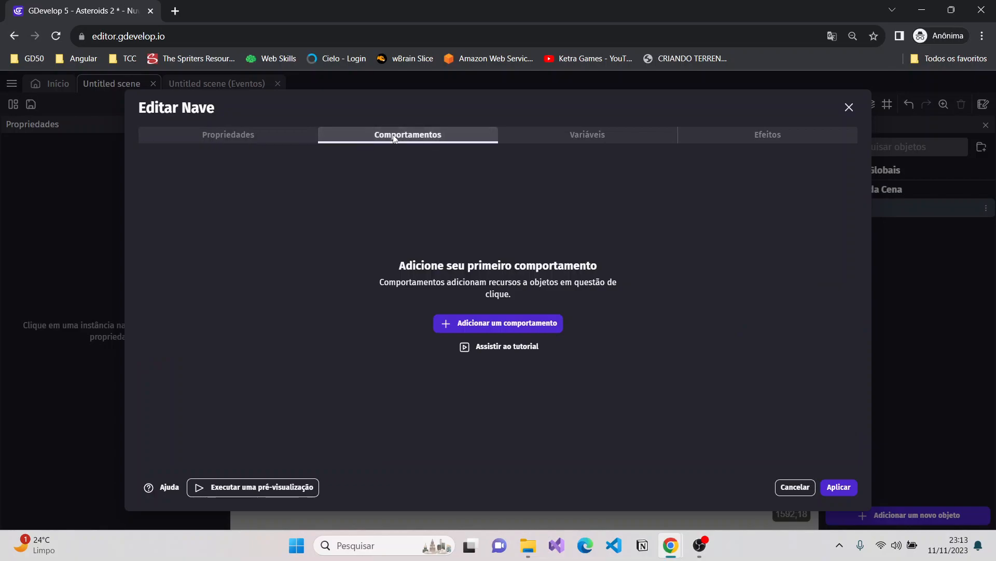
left_click(571, 135)
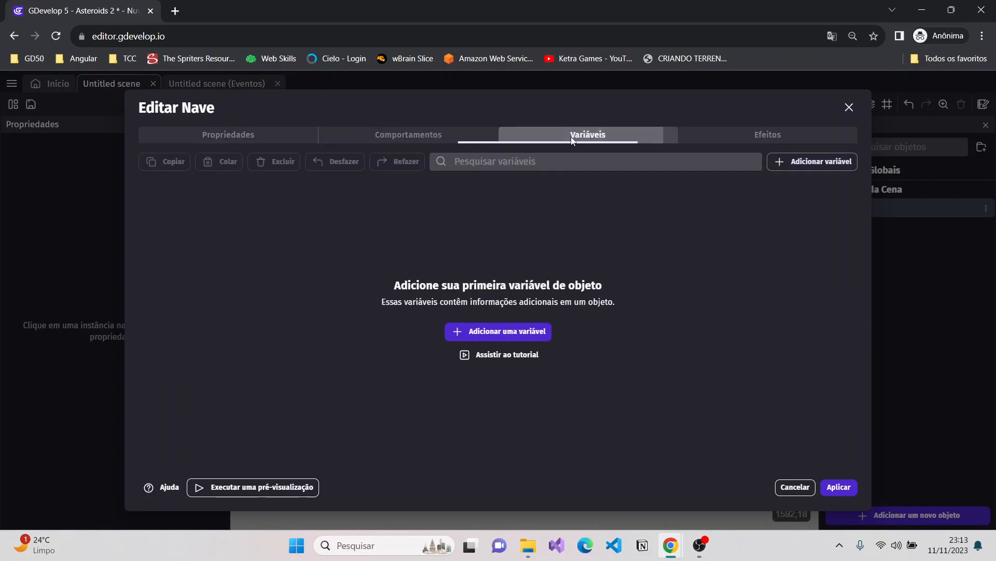
left_click(756, 137)
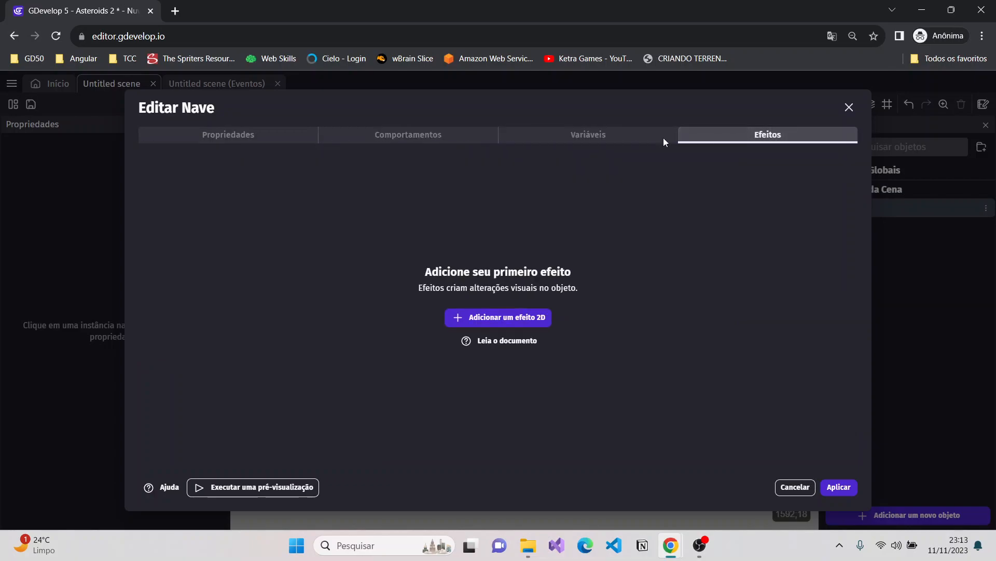
left_click(400, 136)
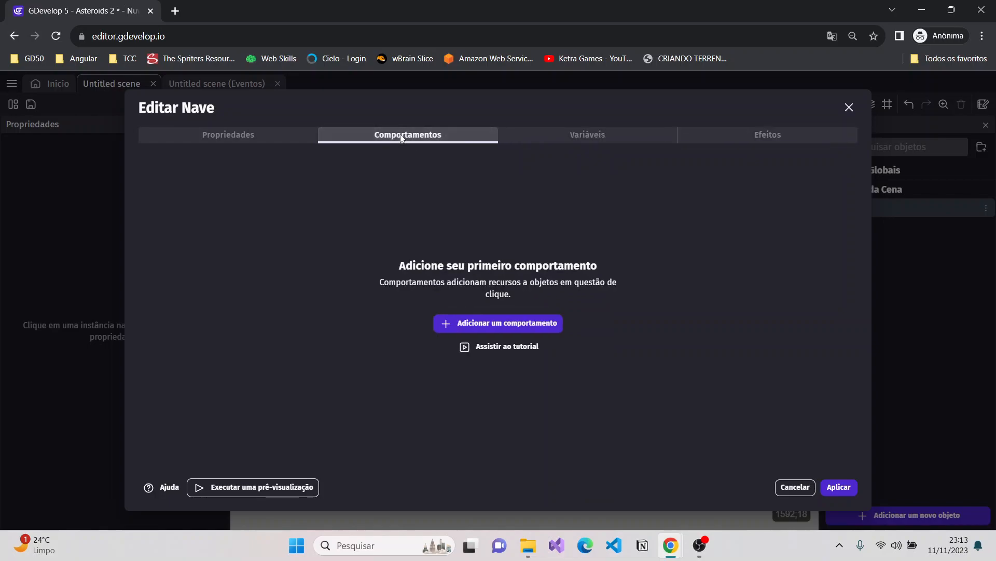
left_click(526, 325)
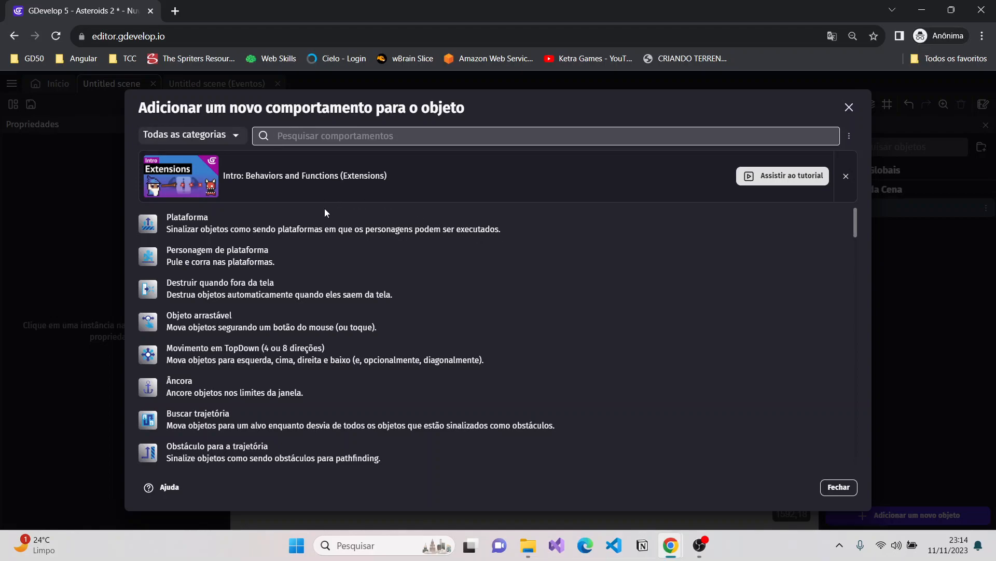
left_click(203, 356)
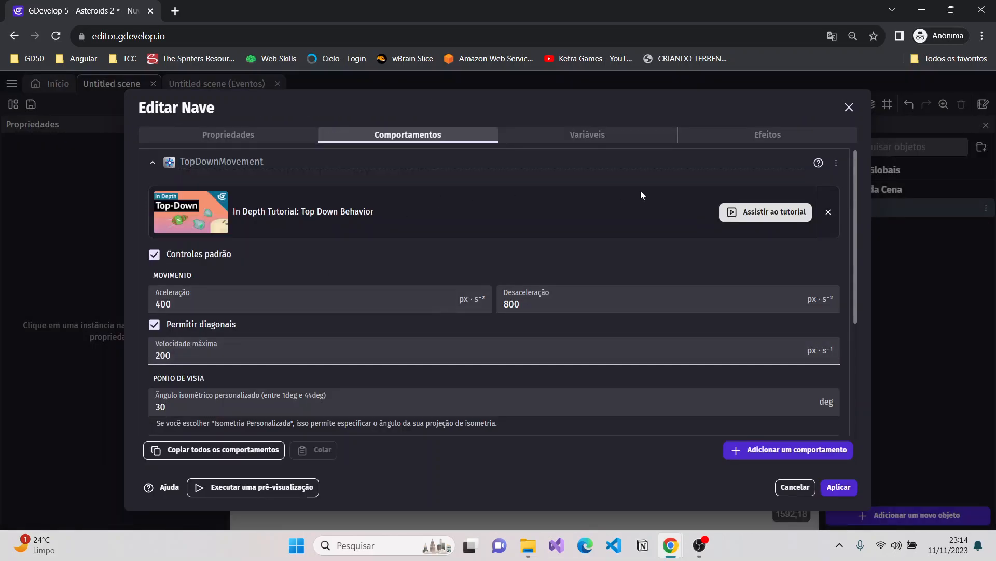
left_click(836, 164)
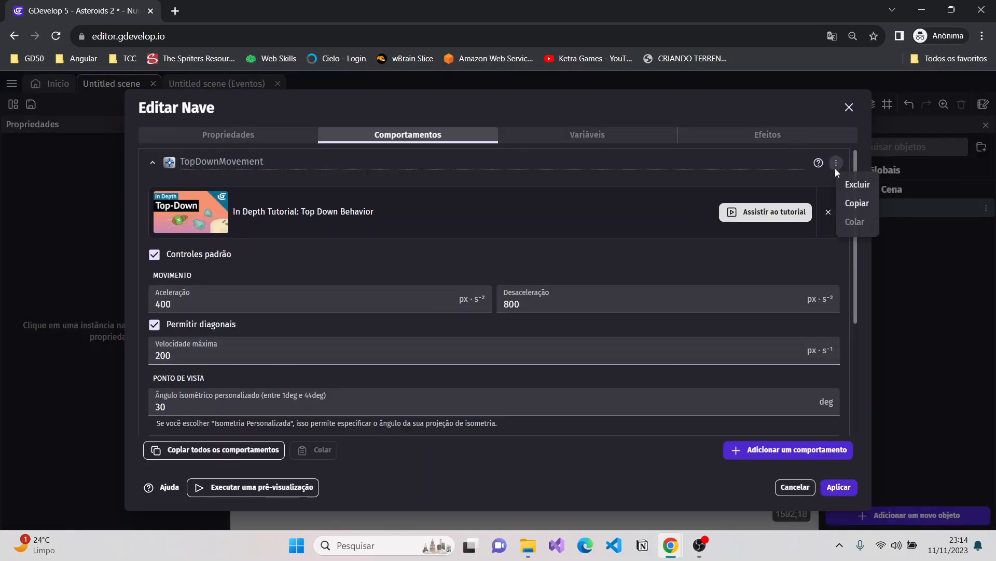
left_click(858, 185)
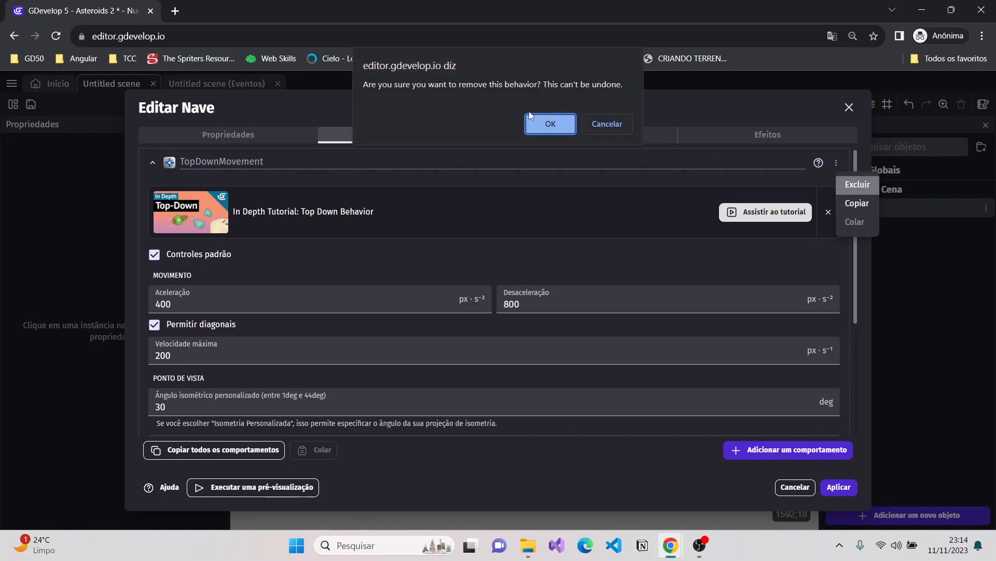
left_click(550, 124)
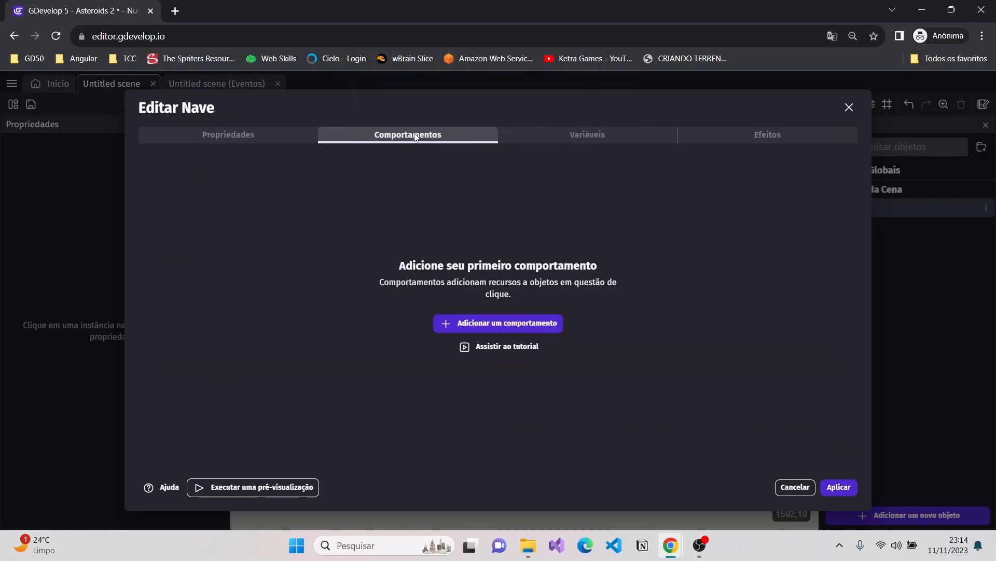
- Add the TopDown movement behaviour (4 or 8 directions) to Nave, collapse its settings, and apply the object changes
left_click(535, 324)
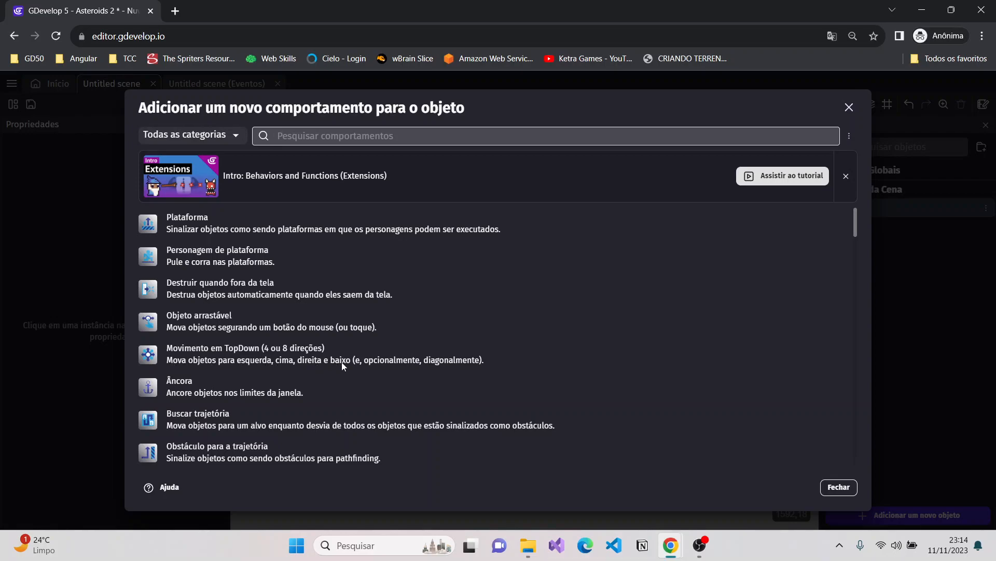
left_click(151, 356)
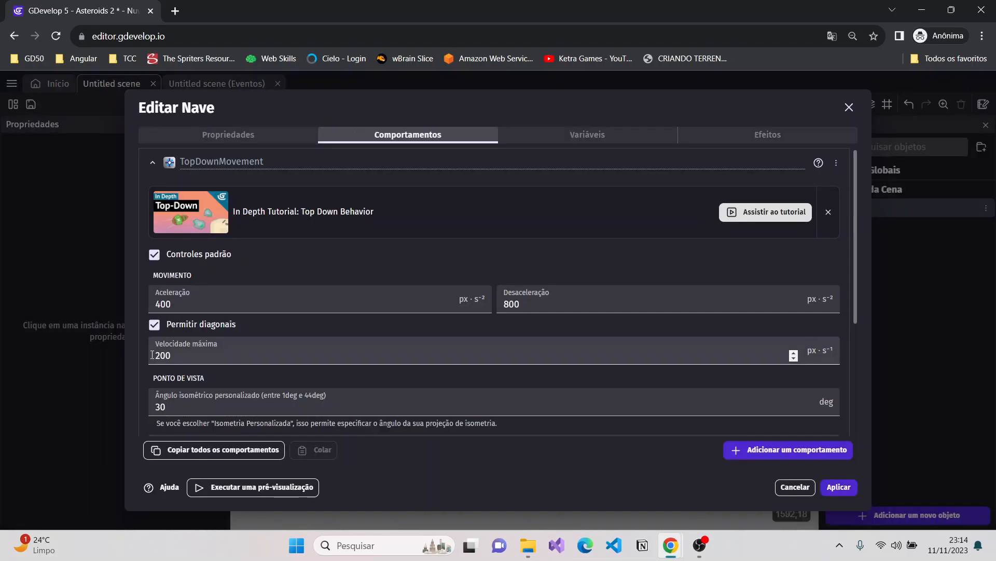
left_click(153, 164)
left_click(153, 164)
left_click(152, 164)
left_click(153, 164)
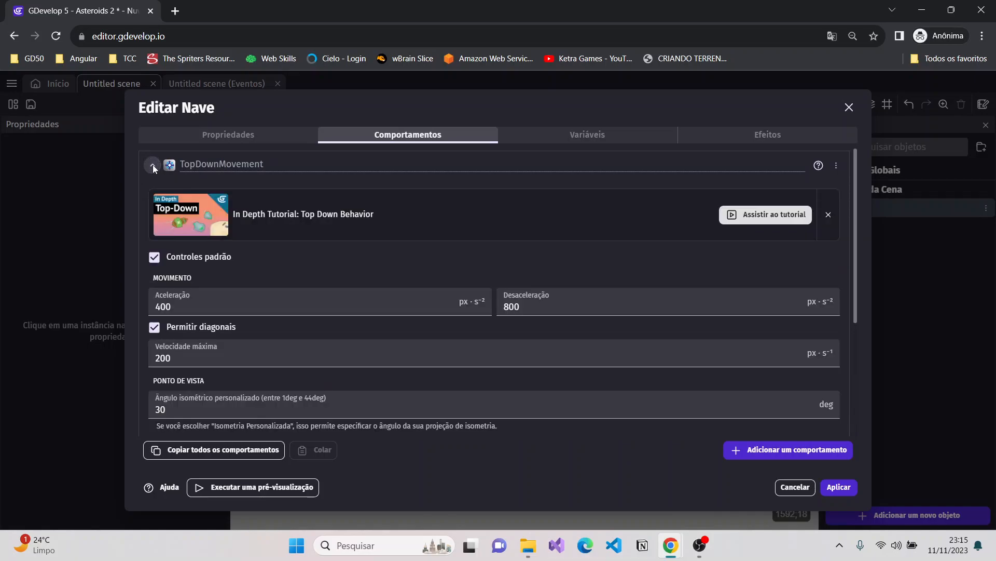
left_click(153, 165)
left_click(153, 165)
left_click(153, 165)
left_click(153, 165)
left_click(153, 165)
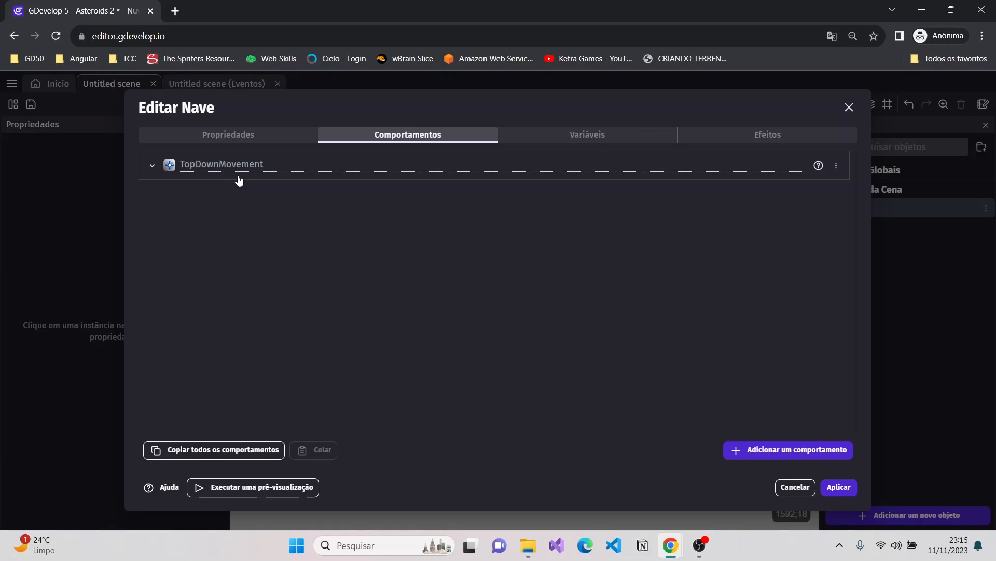
left_click(839, 487)
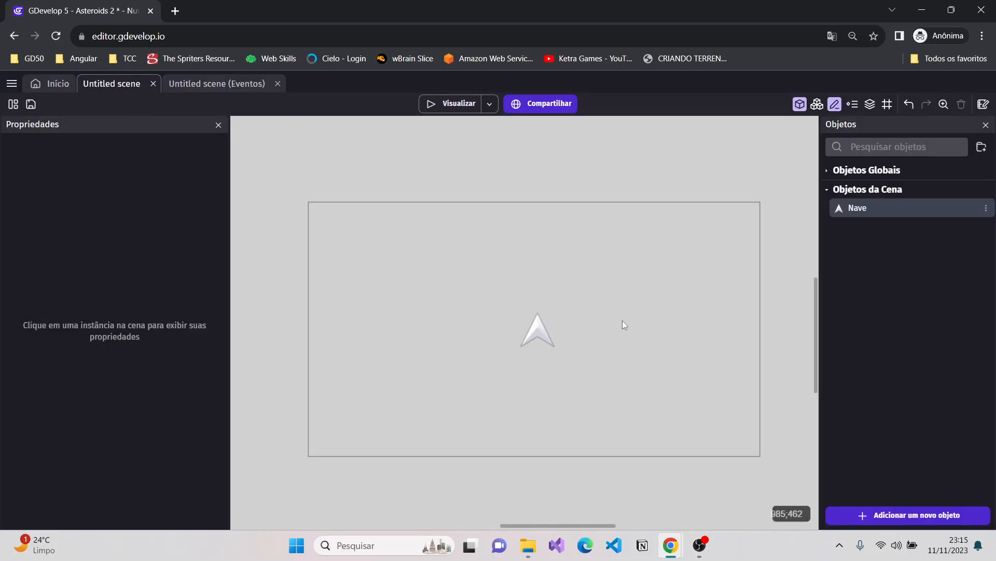
- Test the Nave's movement up, down, left and right in a game preview, dismissing the login notice, and close the preview
left_click(449, 103)
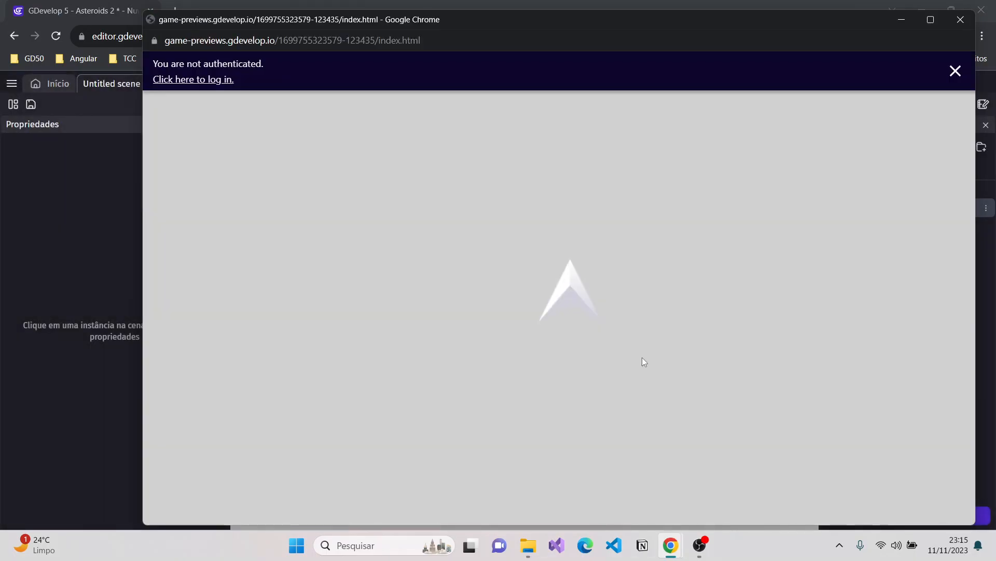
left_click(960, 74)
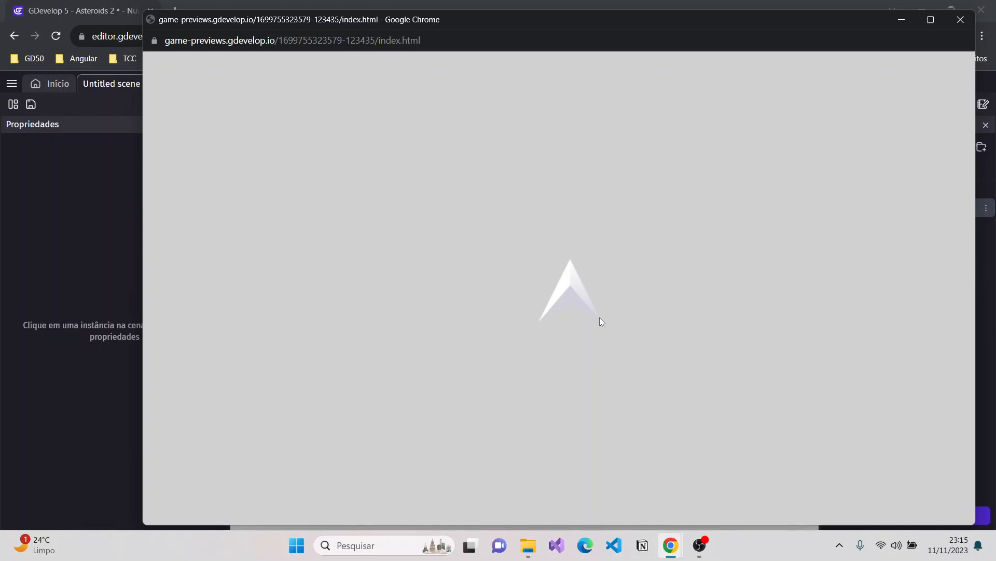
key("Up")
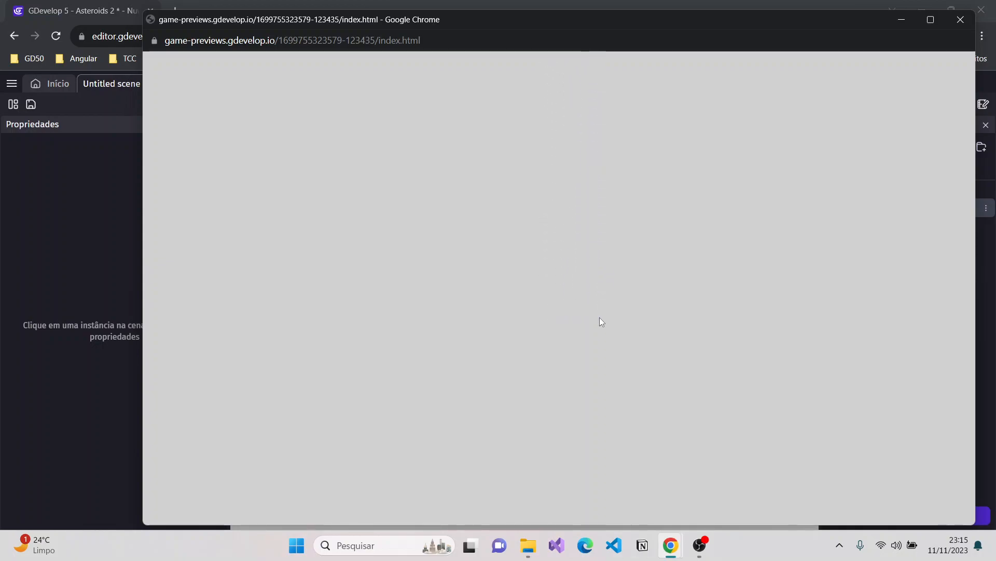
key("Down")
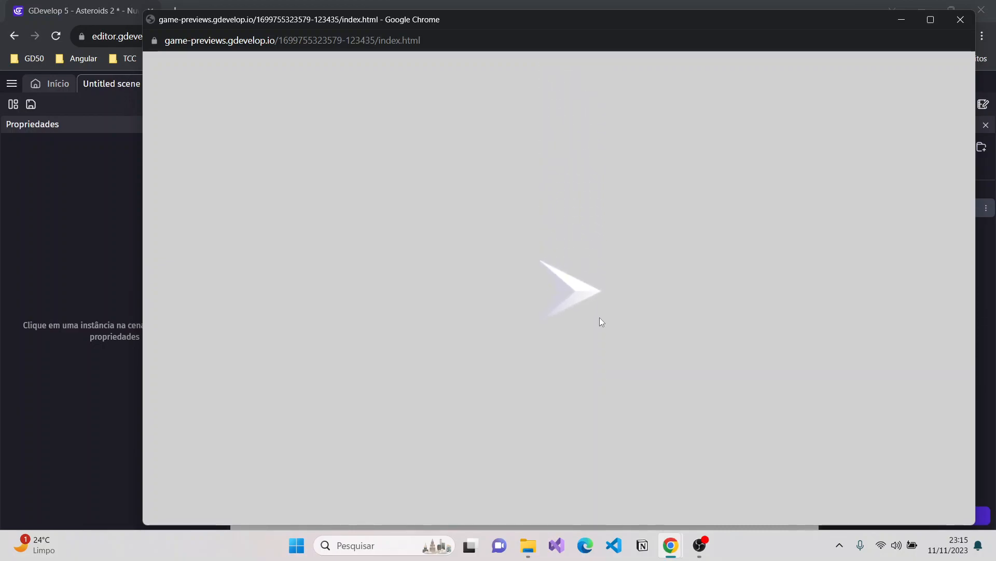
key("Left")
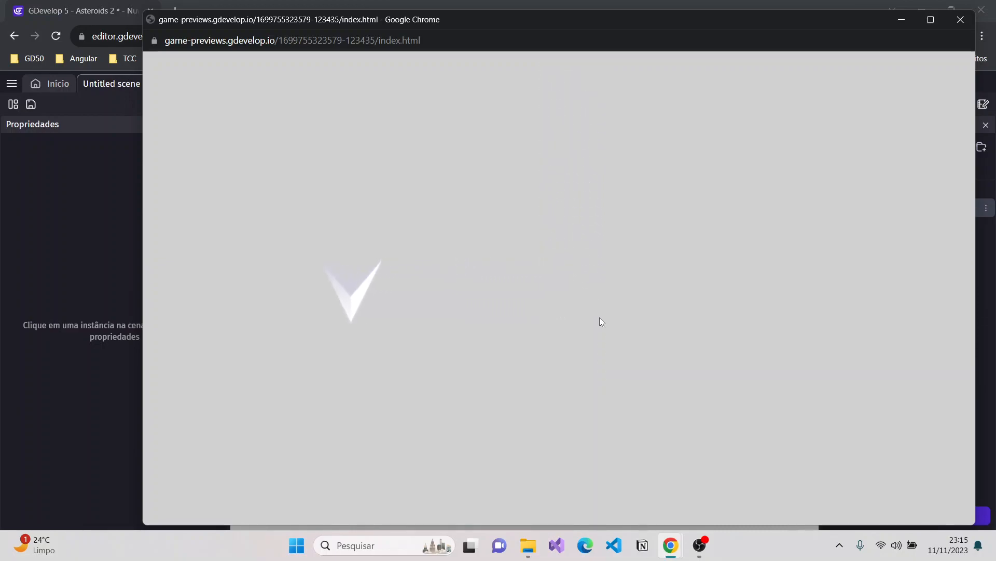
key("Right")
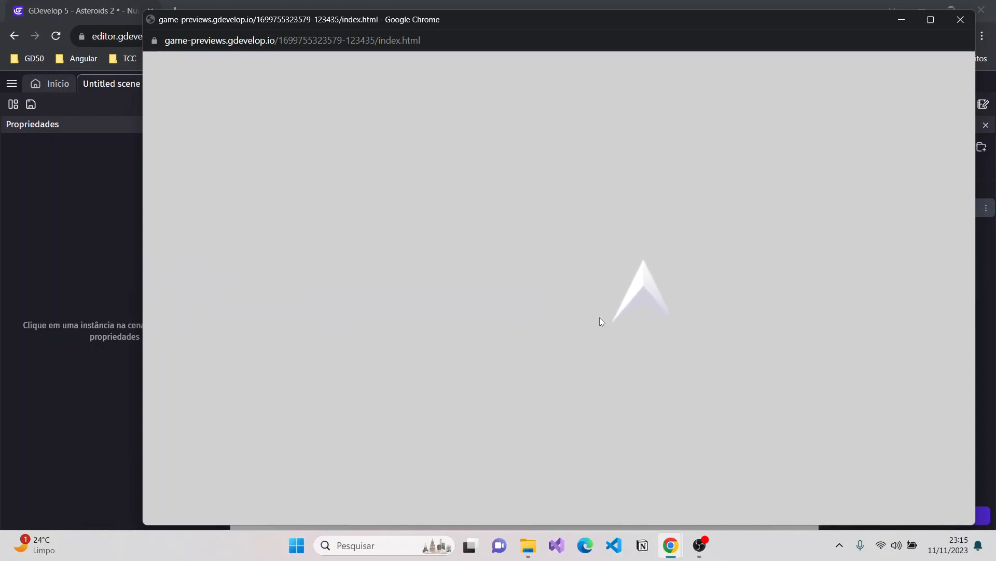
key("Right")
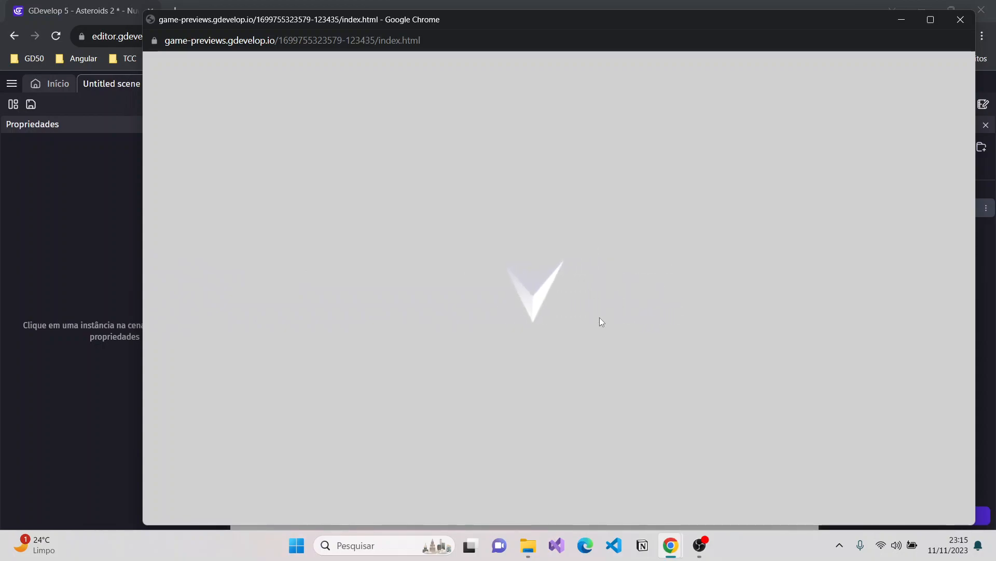
key("Right")
key("Down")
key("Left")
key("Up")
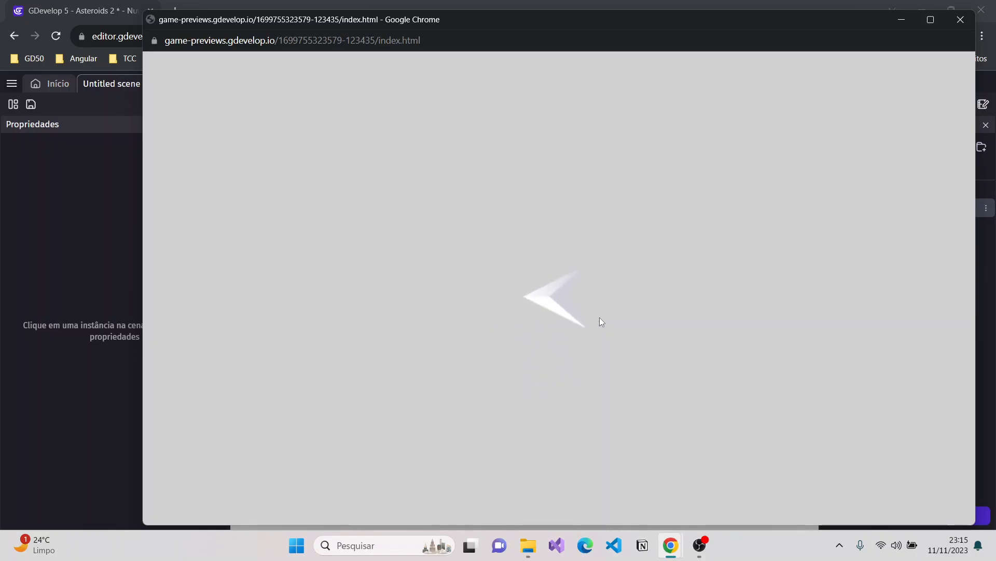
left_click(960, 22)
- Open the Nave object's behaviours and collapse and expand the TopDownMovement settings, leaving them expanded
double_click(877, 208)
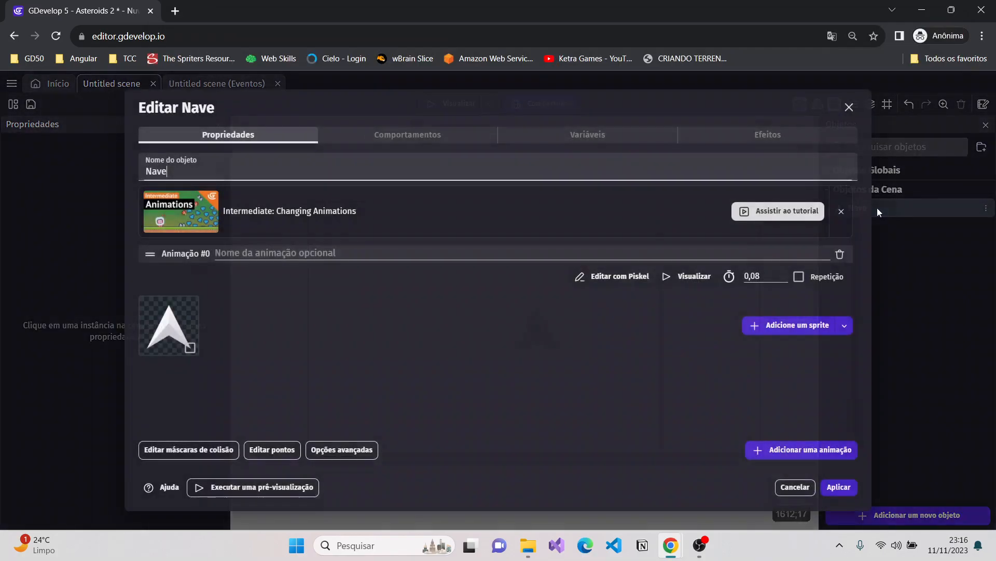
left_click(849, 107)
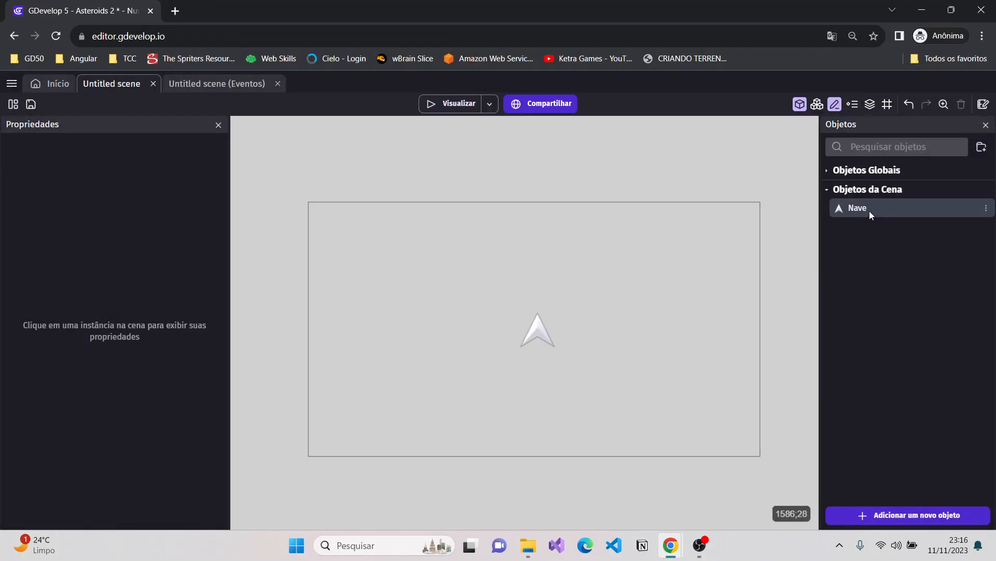
double_click(886, 209)
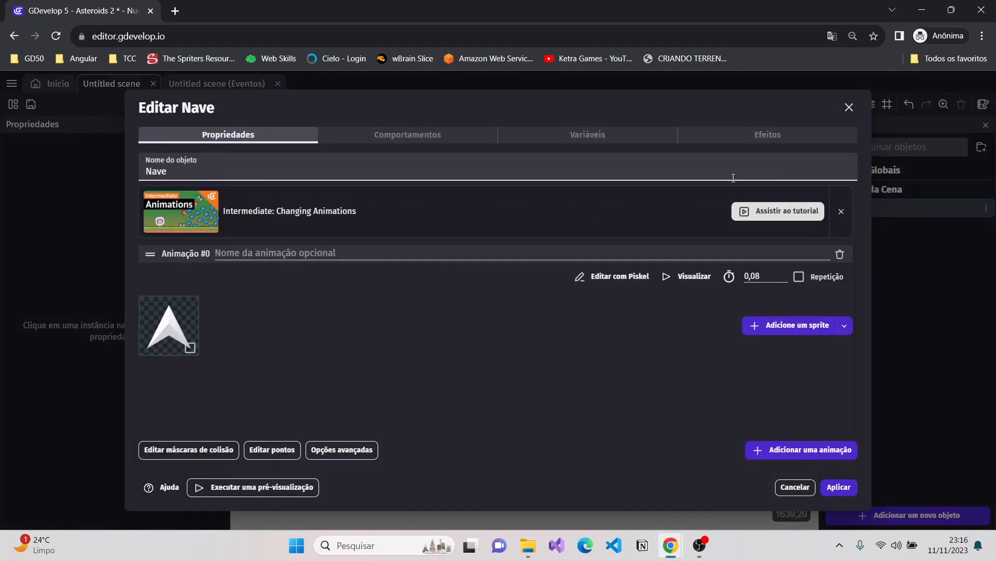
left_click(393, 135)
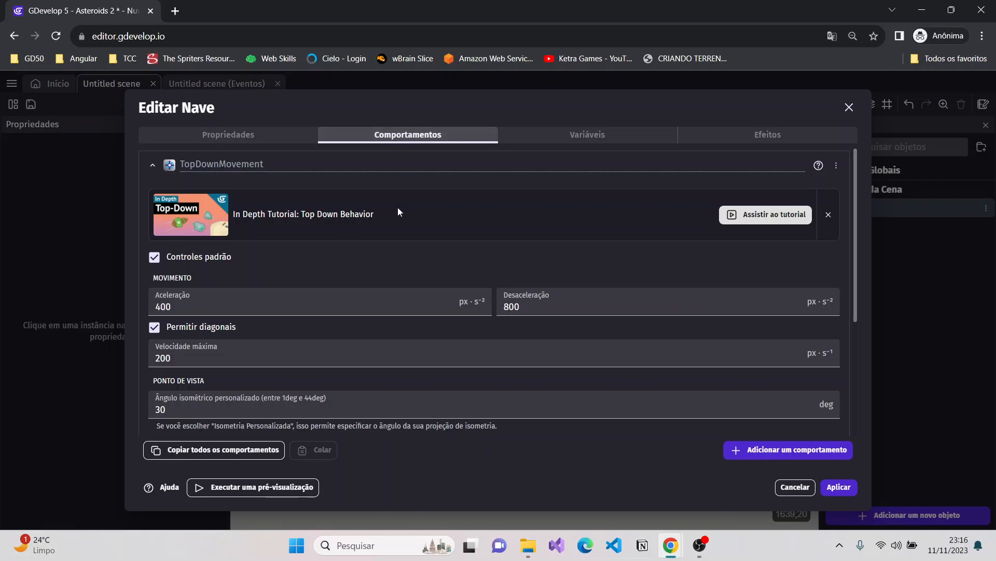
left_click(152, 165)
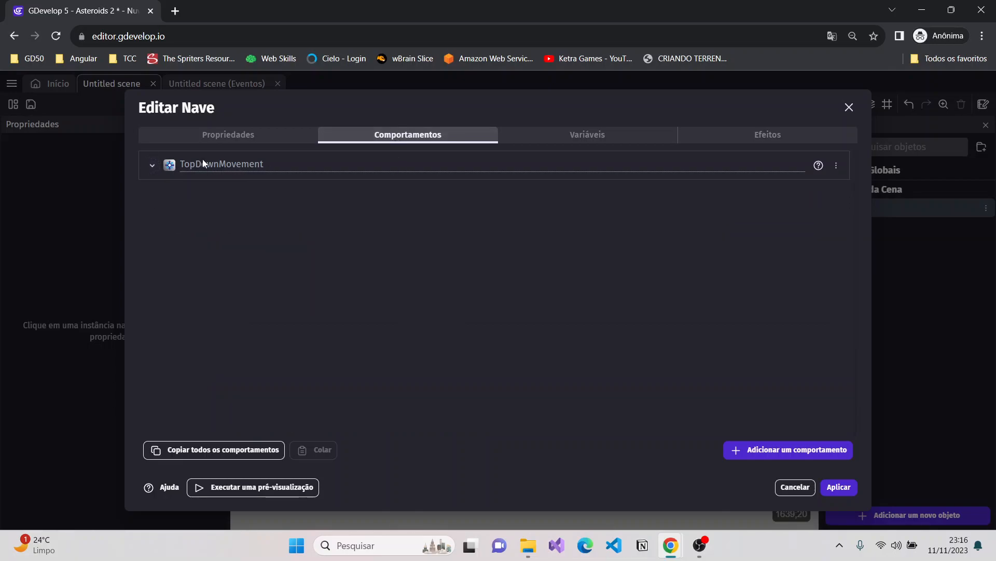
left_click(152, 165)
left_click(152, 165)
left_click(152, 165)
left_click(152, 165)
left_click(152, 166)
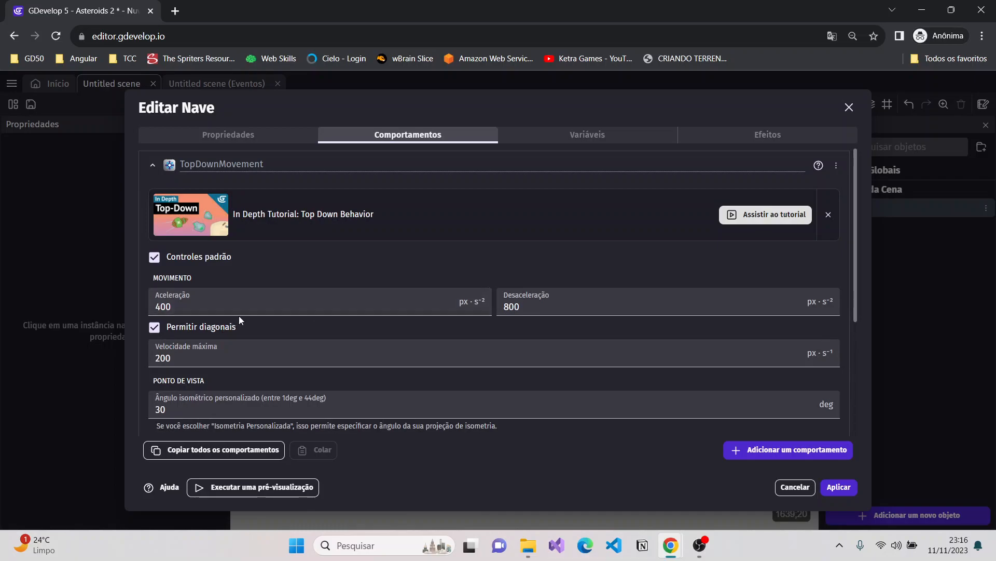
- Examine the TopDownMovement acceleration, deceleration, diagonal movement, maximum speed, viewpoint and rotation settings
left_click(187, 307)
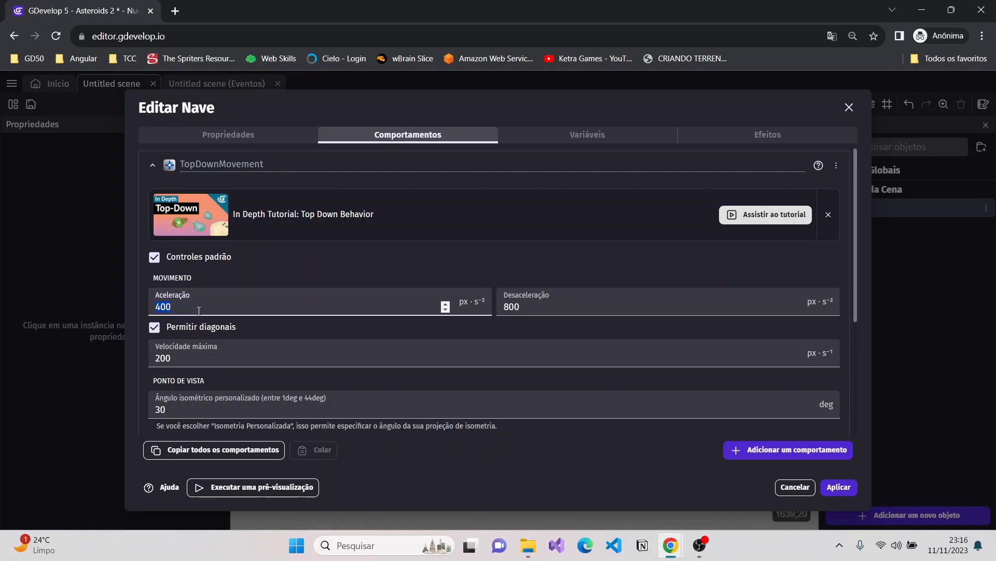
left_click(504, 296)
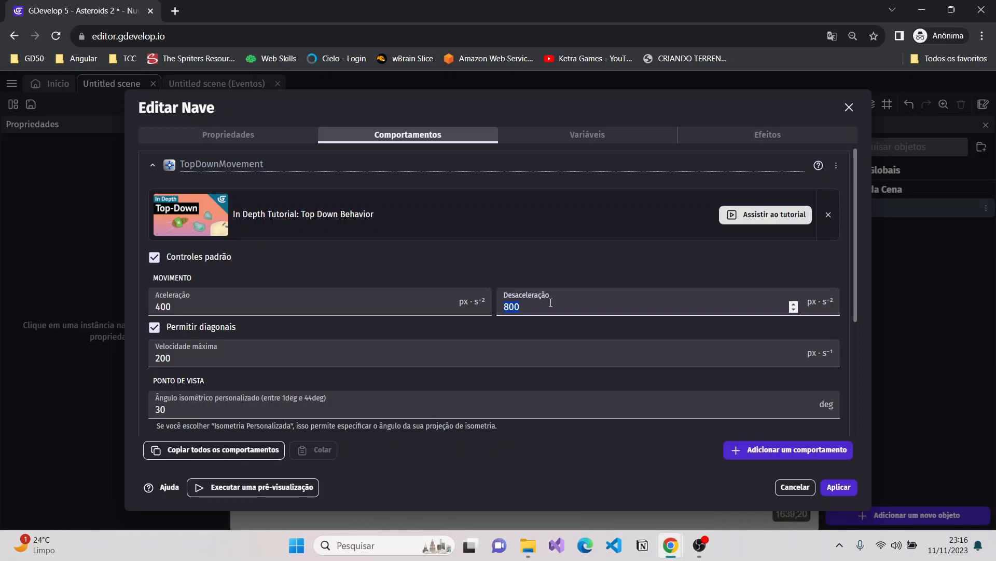
scroll(553, 328, "down", 1)
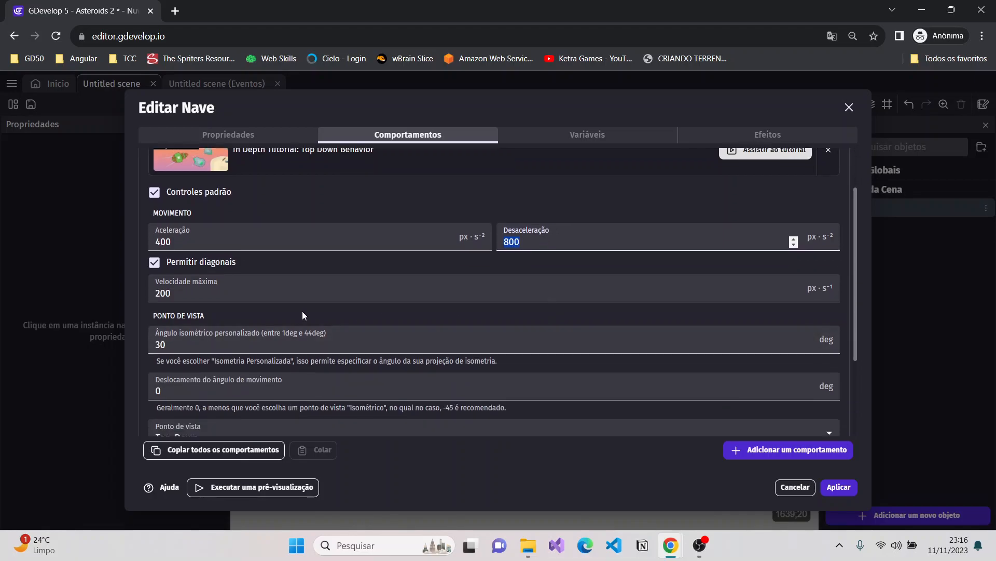
left_click_drag(190, 295, 158, 290)
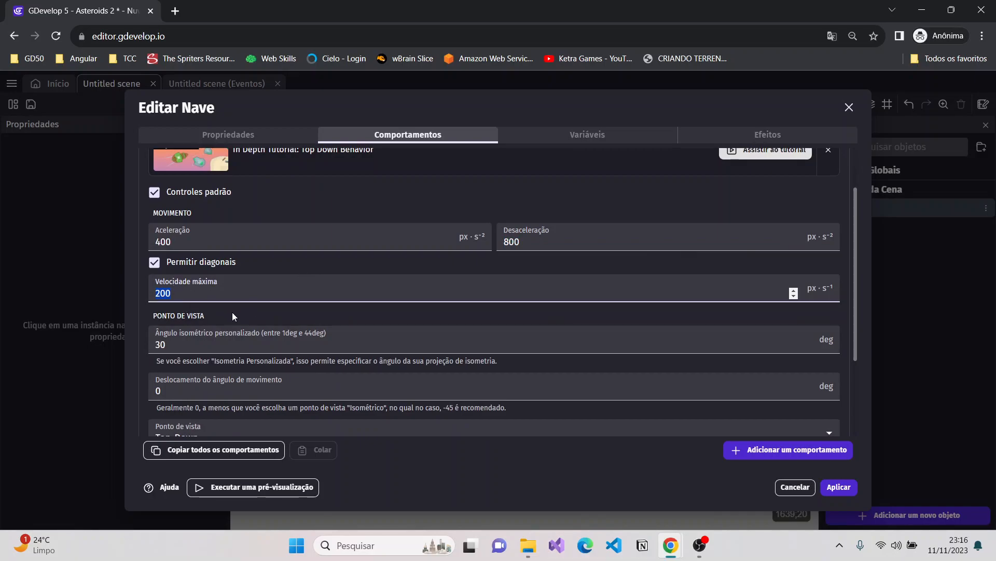
scroll(233, 313, "up", 1)
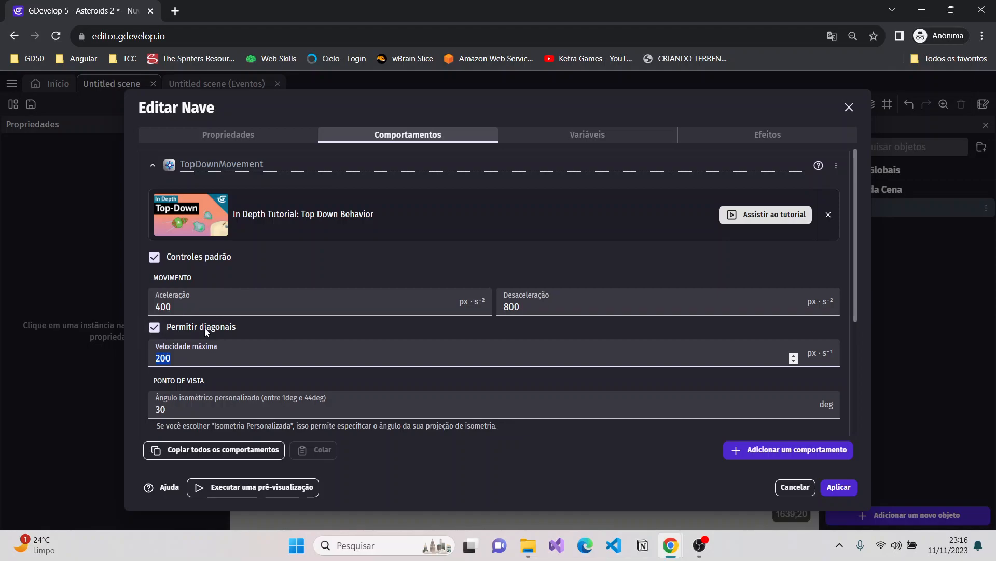
scroll(258, 323, "down", 1)
scroll(258, 323, "down", 3)
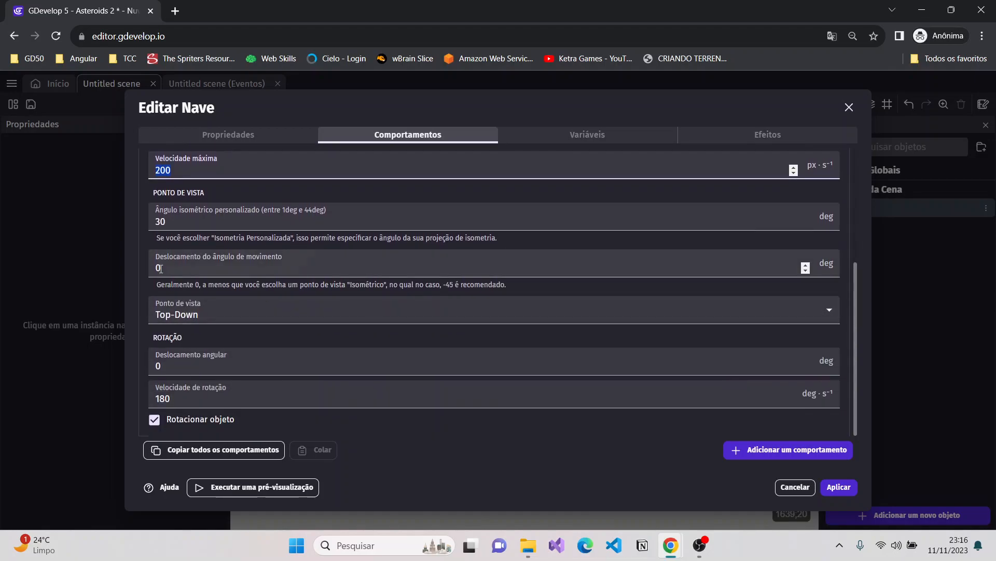
scroll(229, 283, "up", 4)
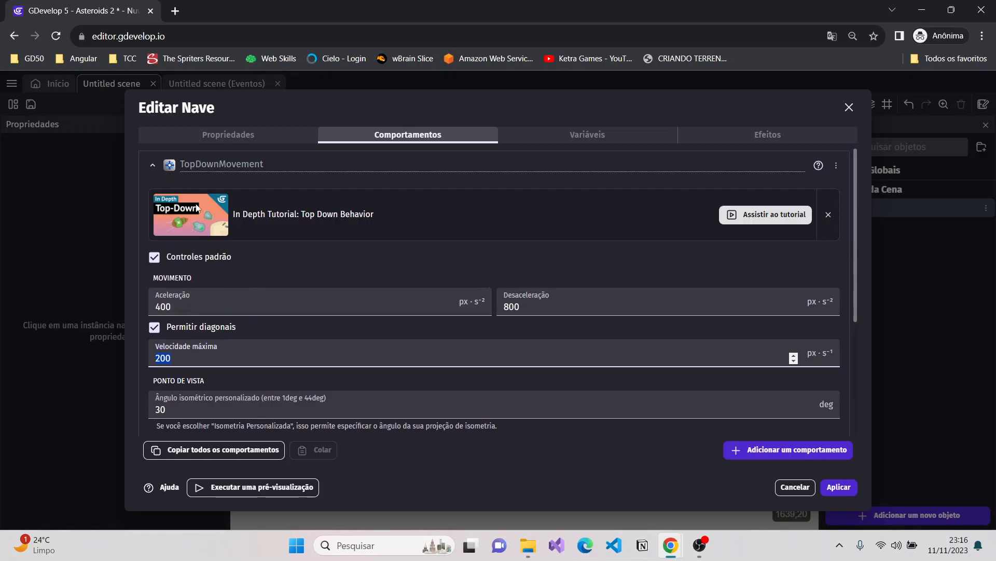
- Disable the Rotacionar objeto option of Nave's TopDownMovement behaviour and apply the object changes
scroll(213, 236, "down", 4)
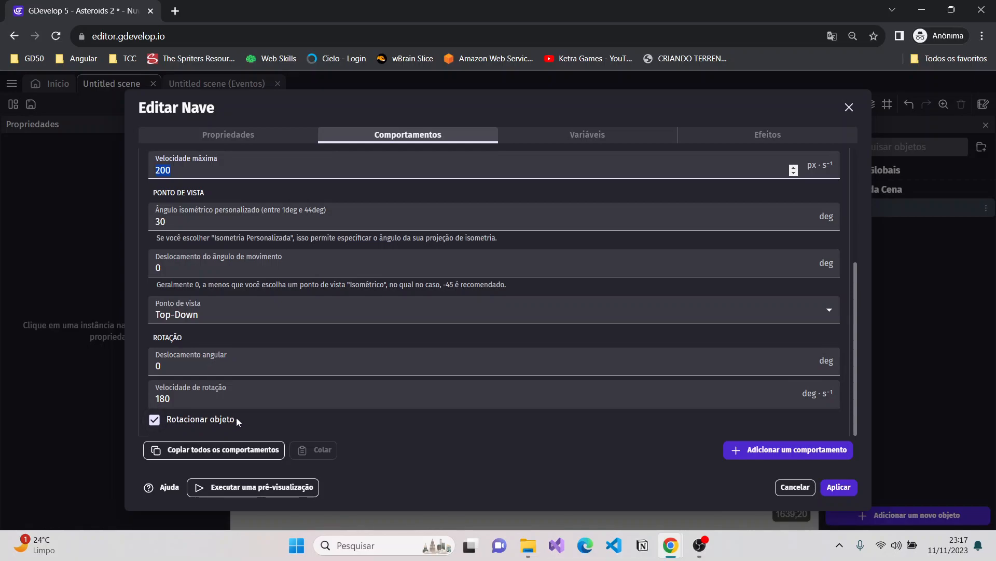
left_click(154, 420)
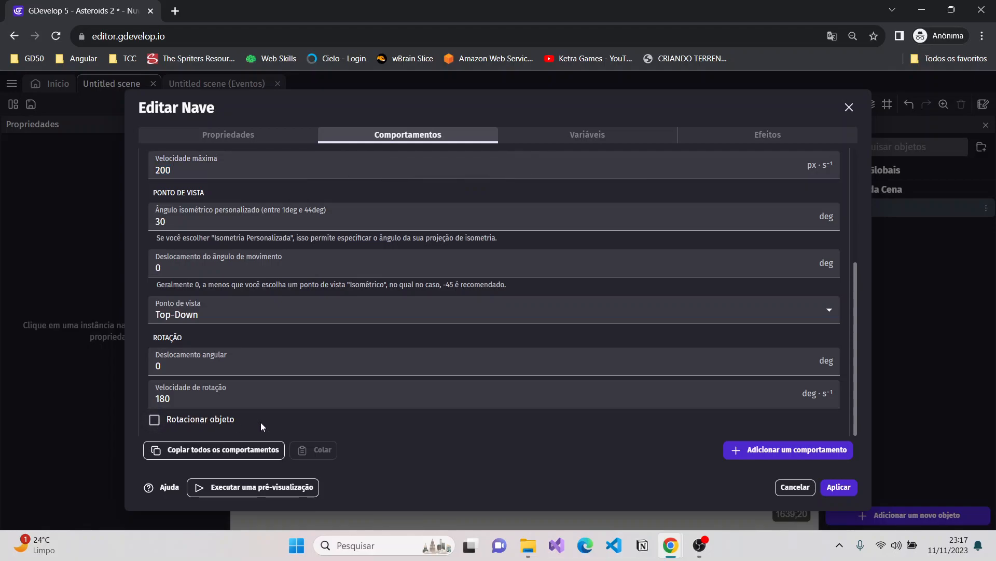
left_click(832, 486)
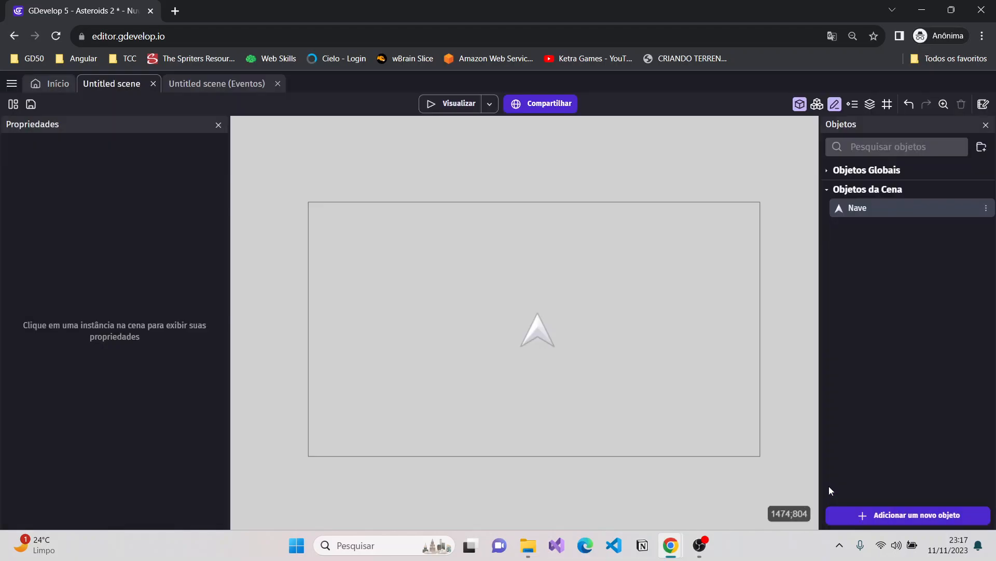
- Test the Nave's movement in all directions in a fresh game preview, dismissing the translation popup
left_click(449, 106)
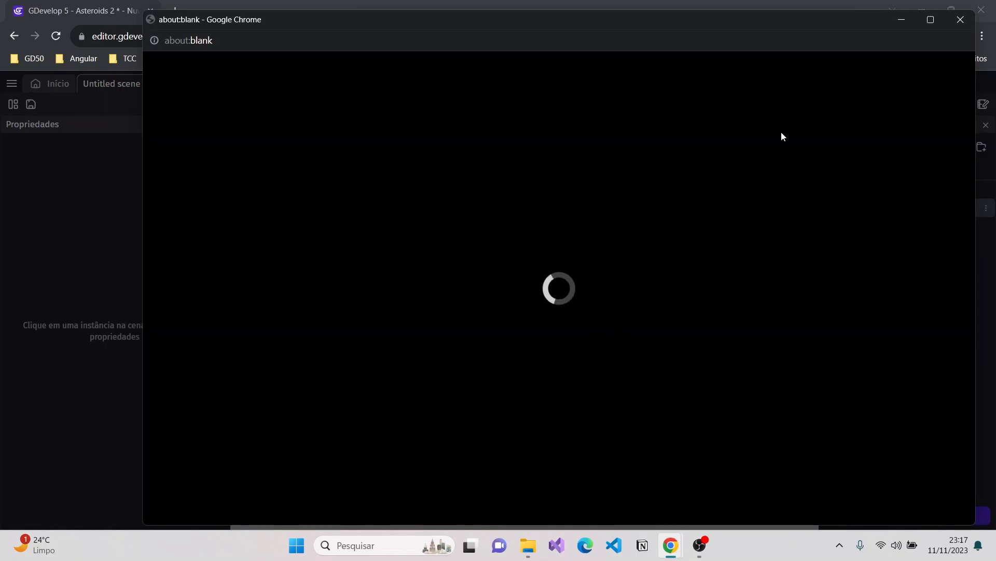
left_click(961, 19)
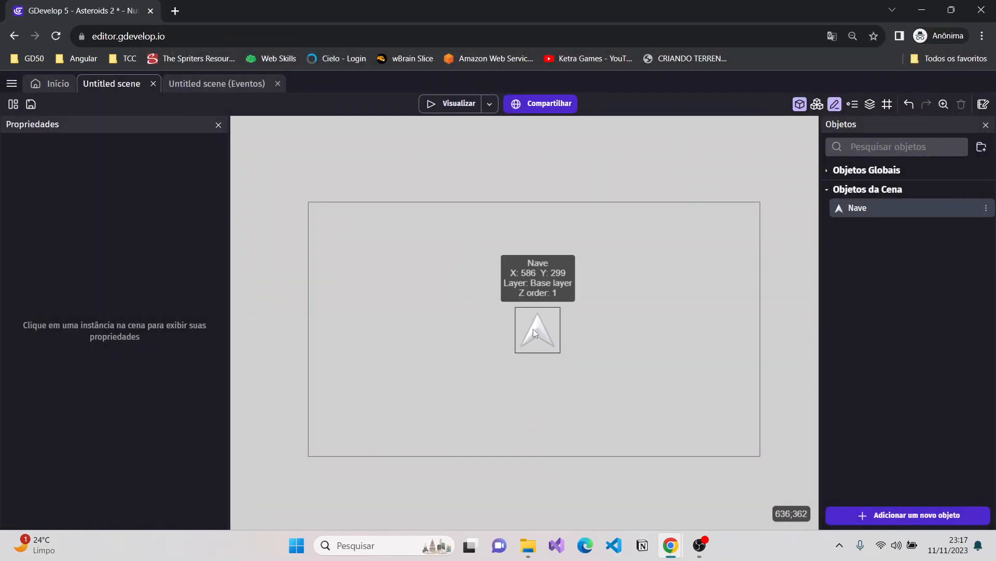
left_click(451, 105)
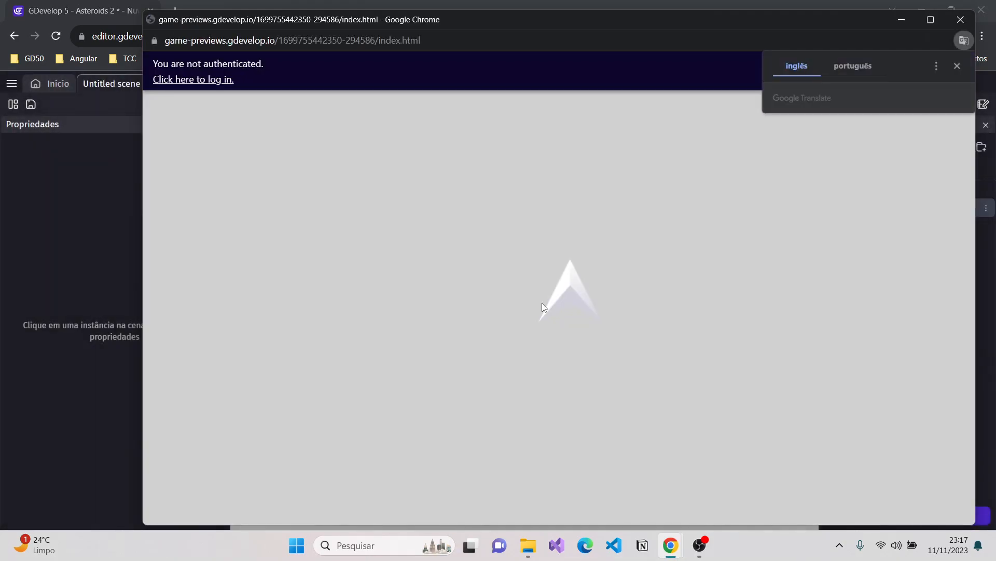
key("Left")
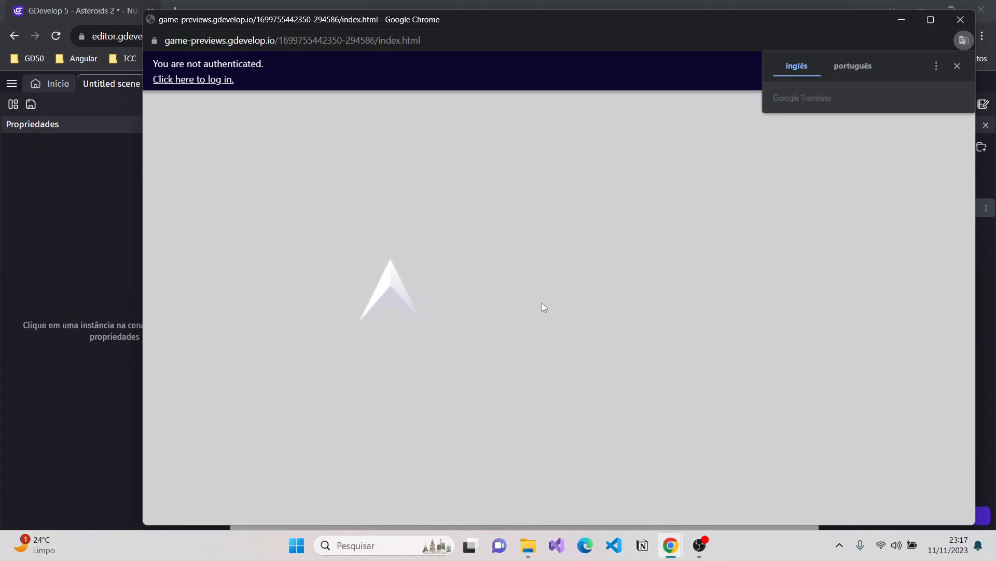
key("Right")
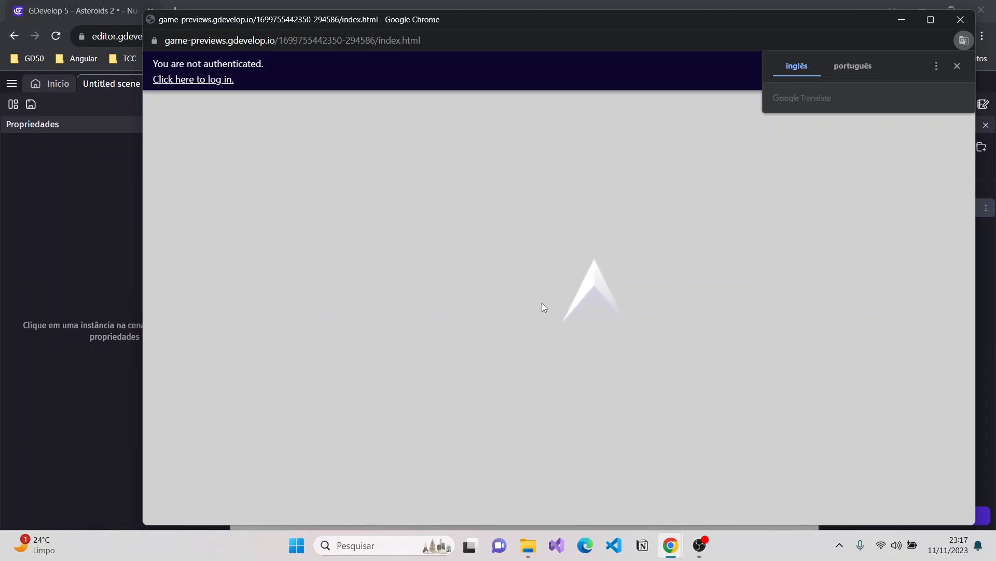
left_click(957, 67)
key("Up")
key("Left")
key("Down")
key("Right")
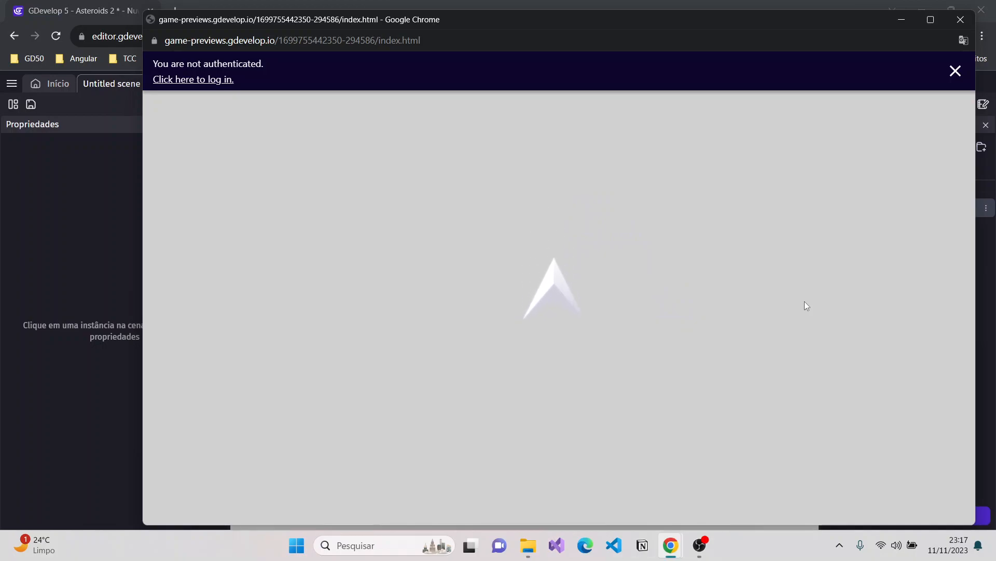
key("Up")
key("Left")
key("Down")
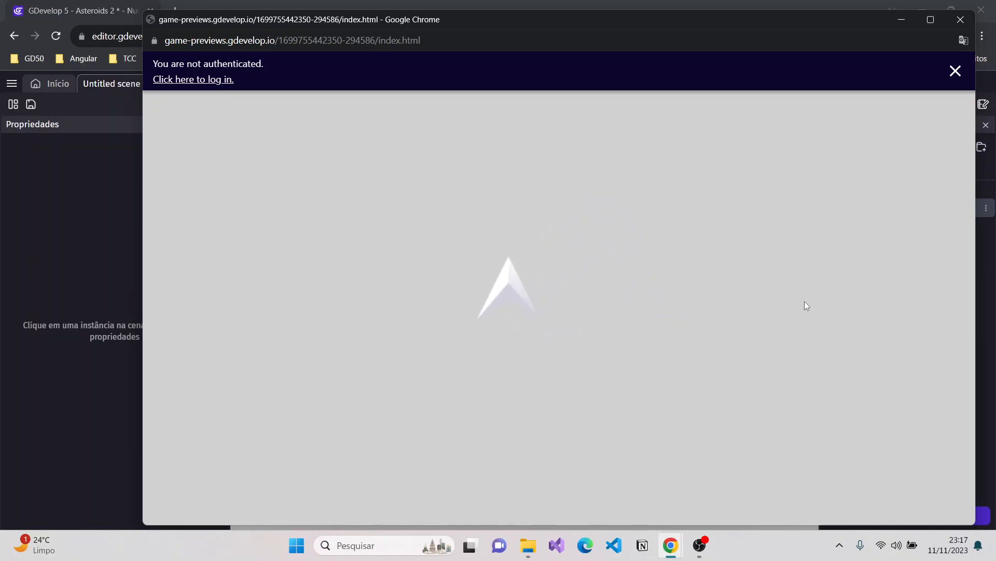
- Fly the Nave past the left edge of the game area and back in the preview, and close the preview
key("Up")
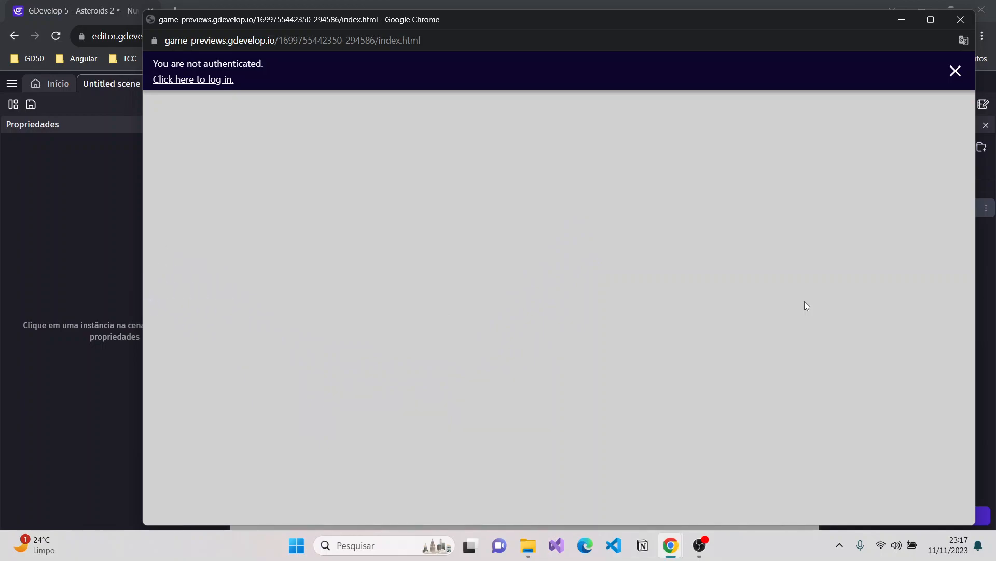
key("Right")
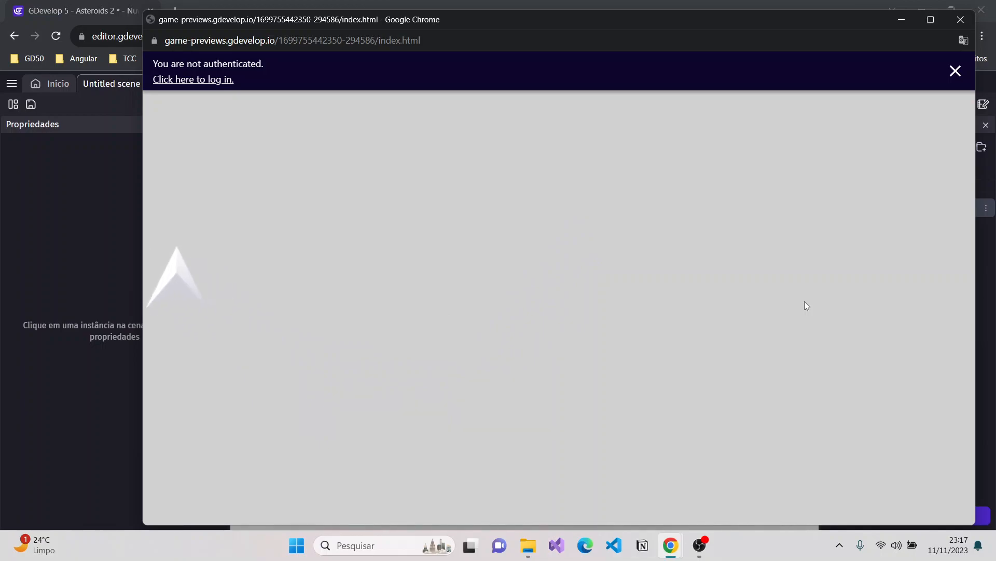
key("Left")
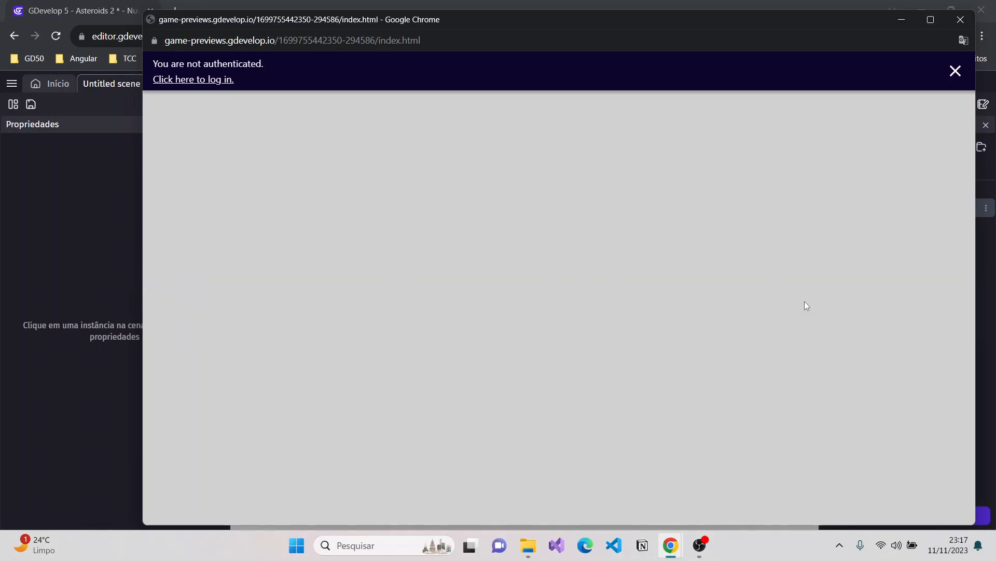
key("Right")
key("Left")
left_click(954, 20)
- Move the Nave instance out past the scene's left border and back near the centre at about X 554, Y 285
left_click_drag(533, 338, 337, 335)
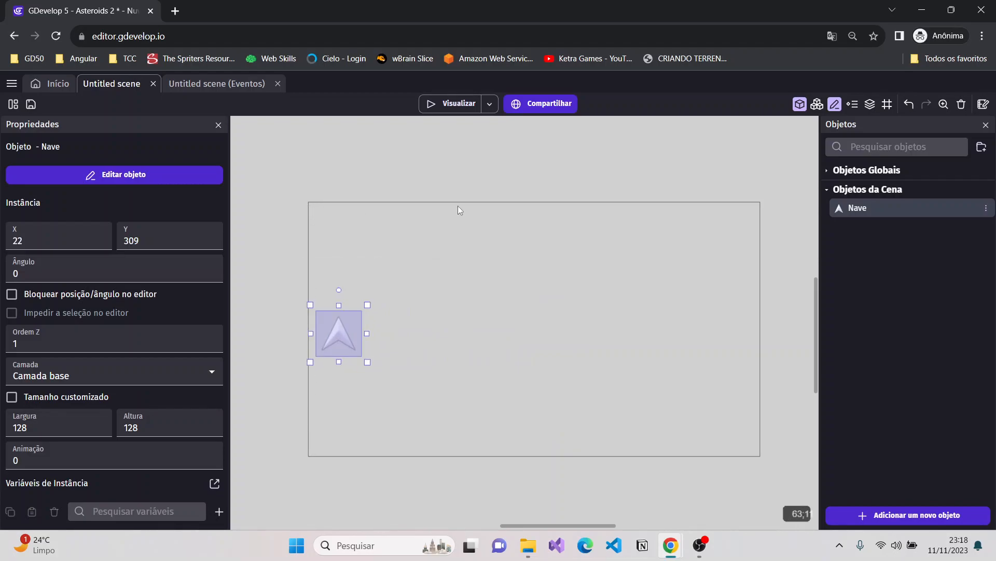
left_click_drag(345, 338, 279, 335)
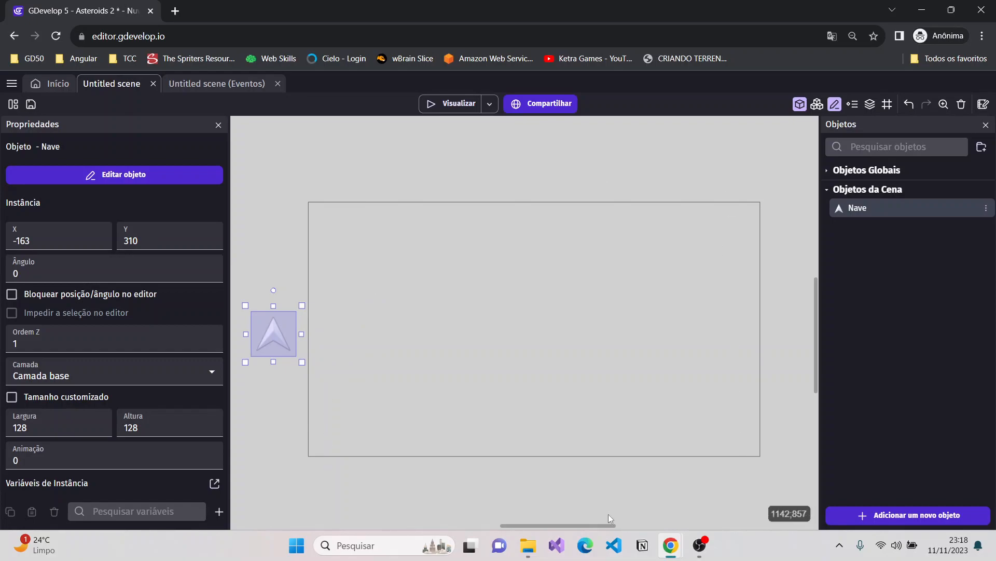
left_click_drag(266, 333, 530, 332)
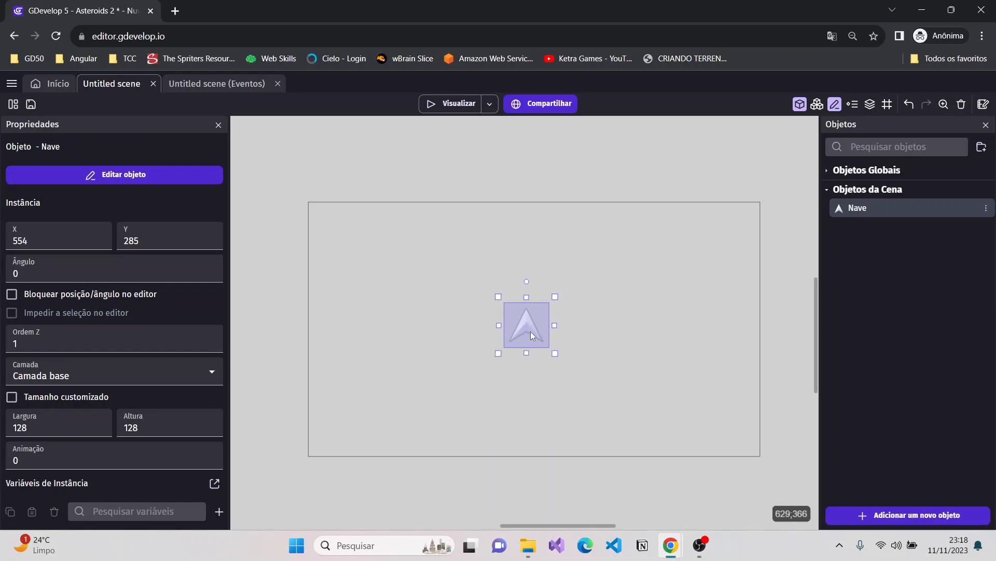
- Open the behaviours of the Nave object and collapse the TopDownMovement settings
double_click(873, 209)
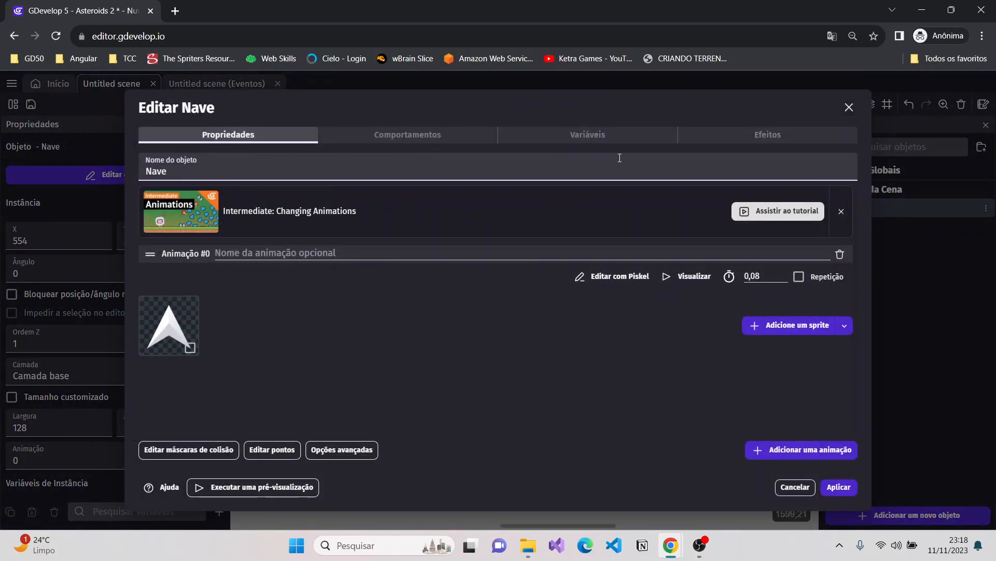
left_click(849, 107)
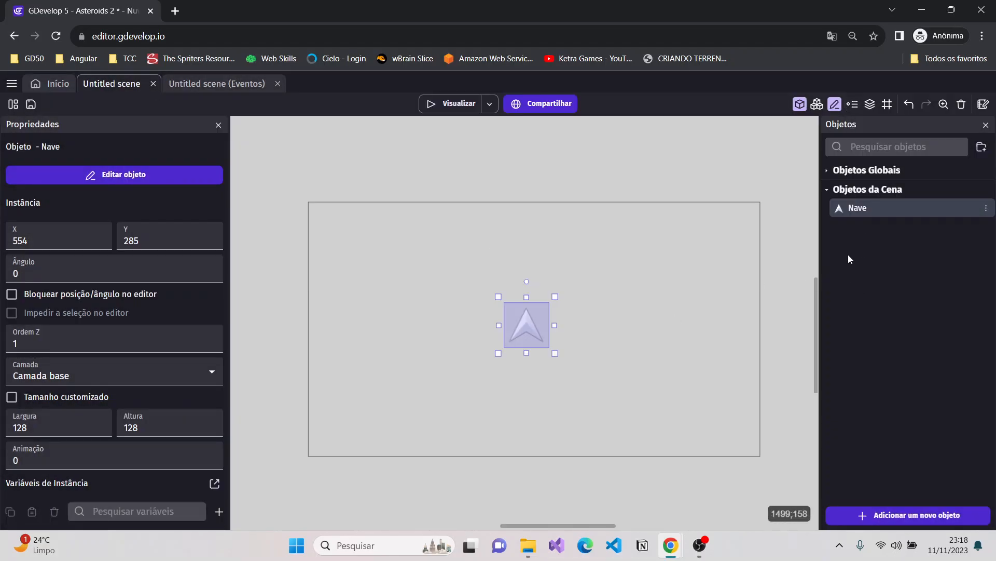
double_click(865, 210)
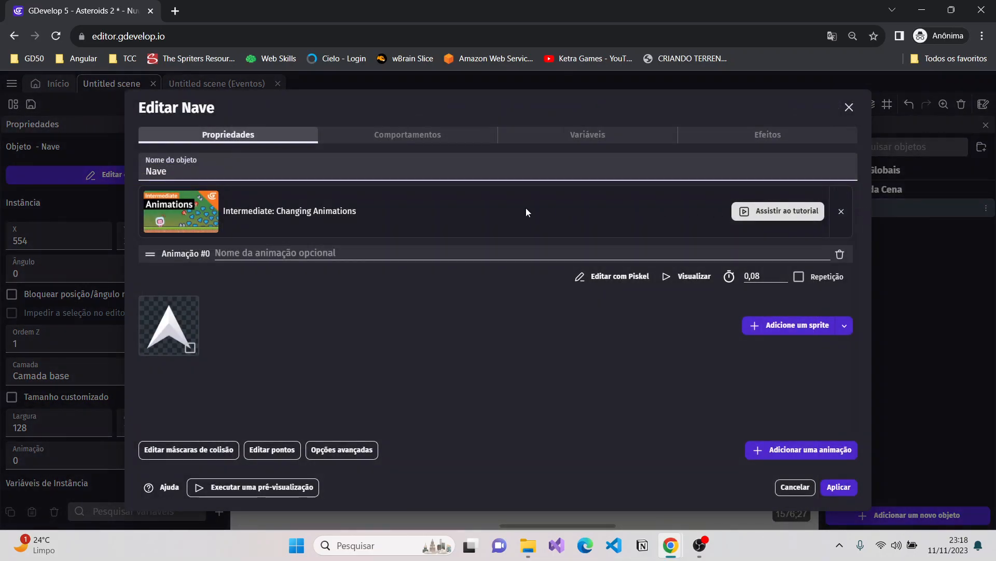
left_click(388, 135)
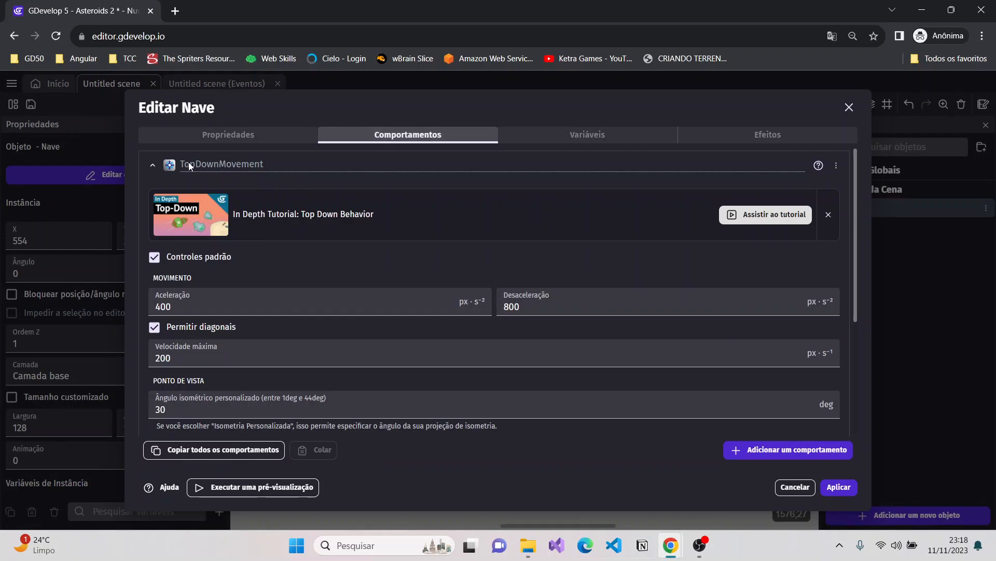
left_click(152, 165)
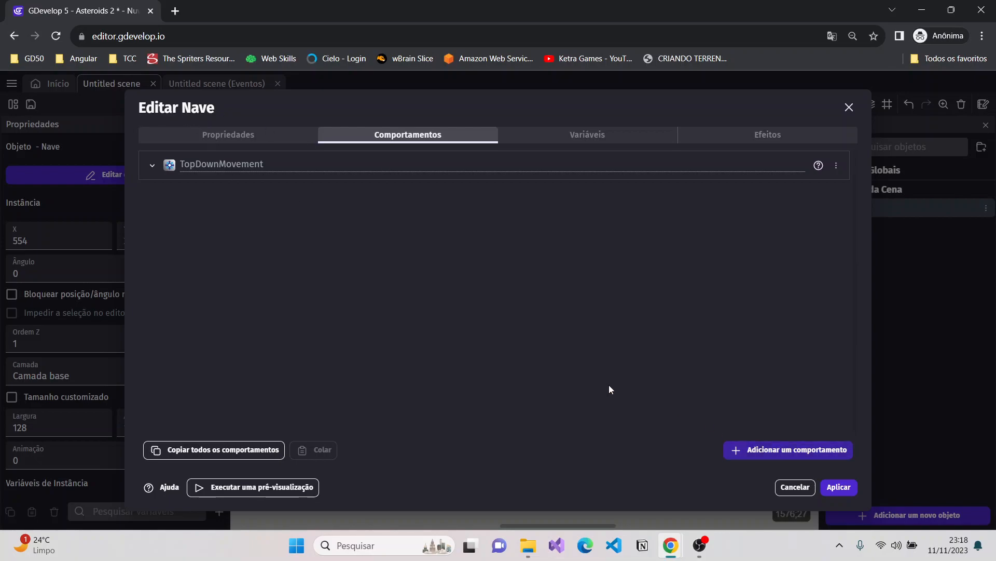
- Search the new behaviours for "wrap" and add Screen Wrap to Nave, updating its extension and accepting the repeated addition
left_click(821, 452)
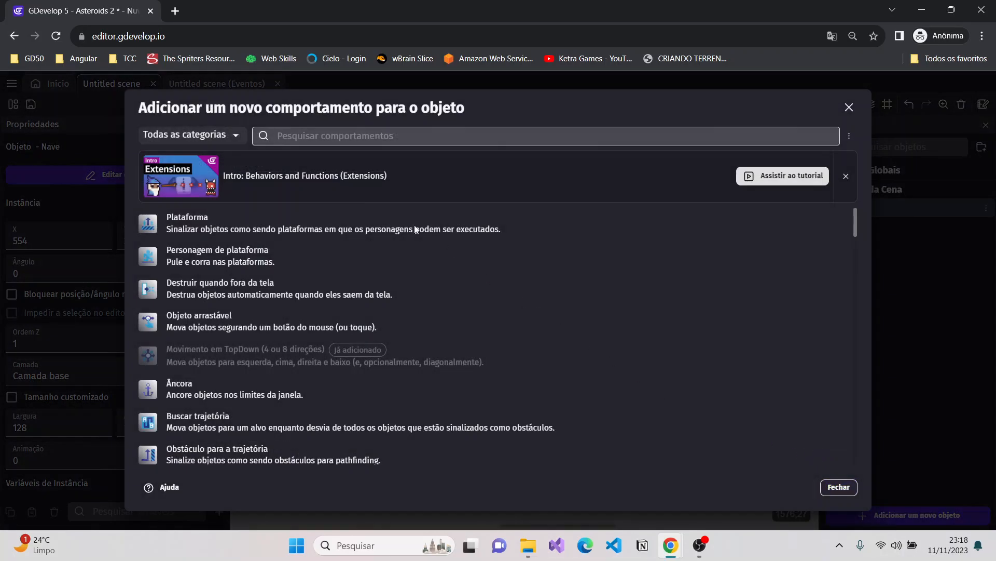
left_click(332, 136)
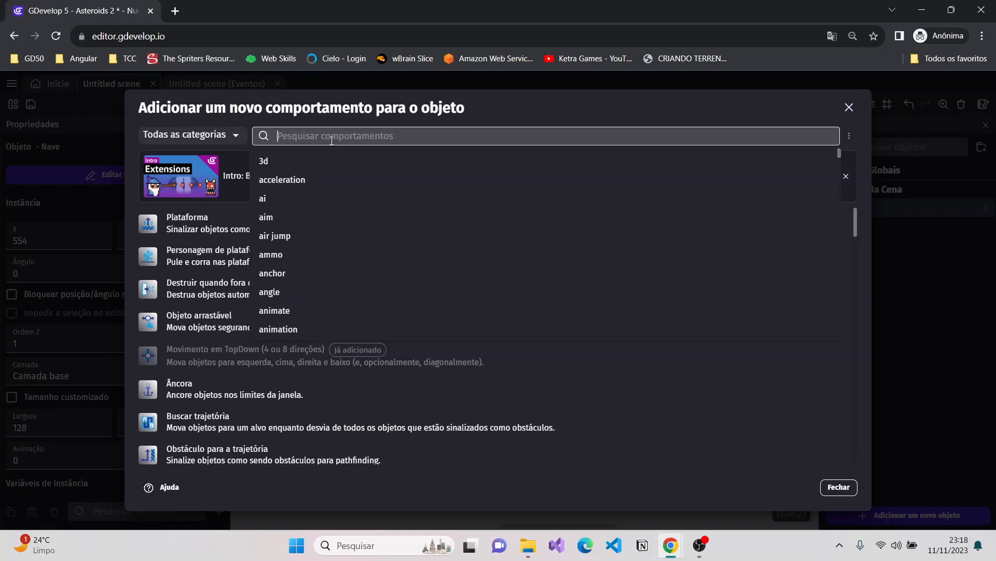
left_click(332, 141)
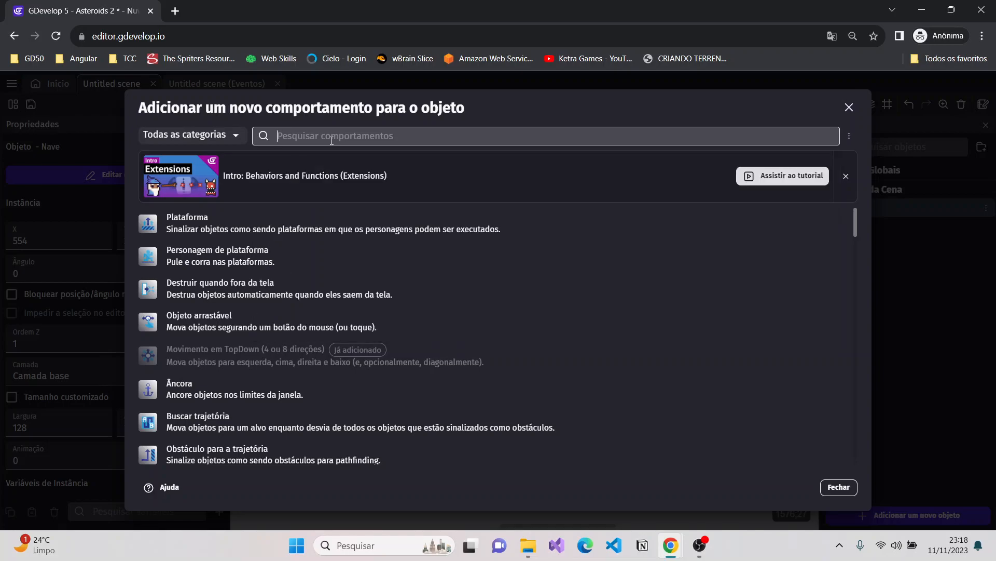
type("wrap")
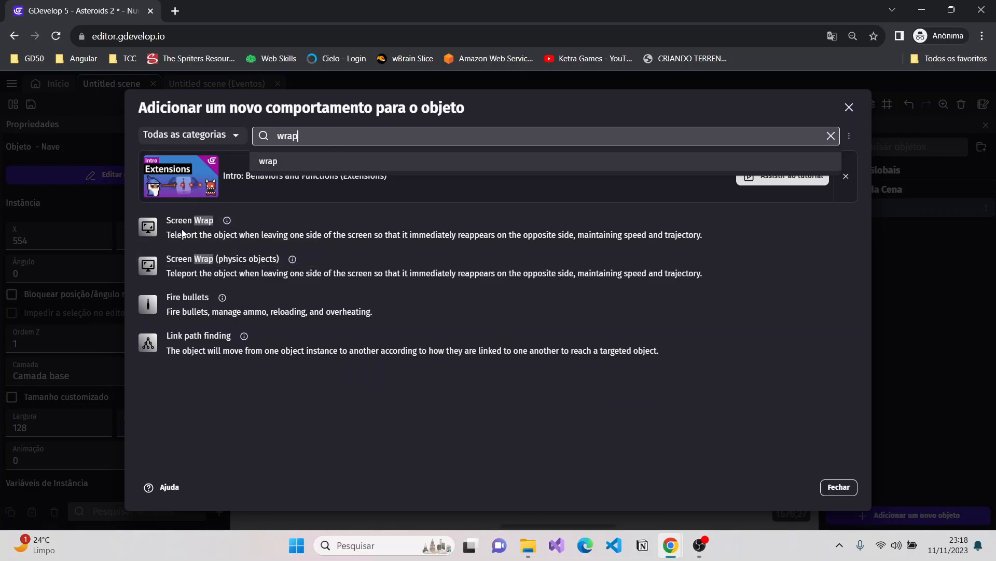
left_click(148, 225)
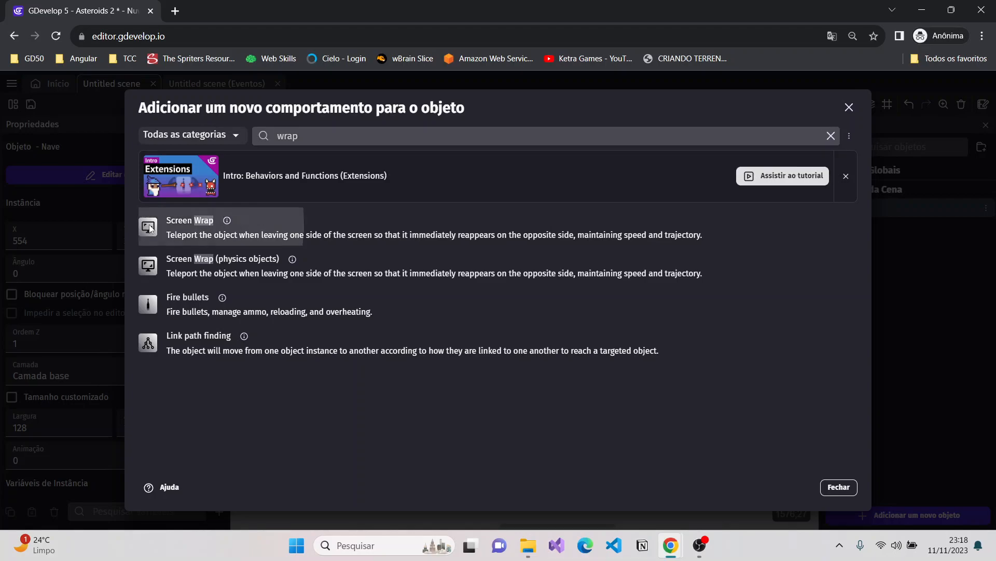
left_click(181, 235)
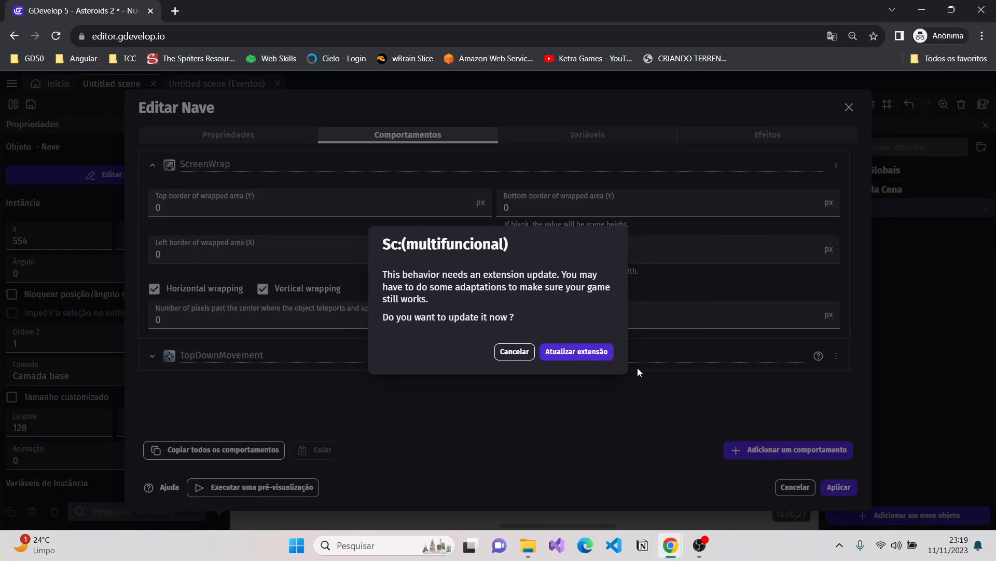
left_click(593, 353)
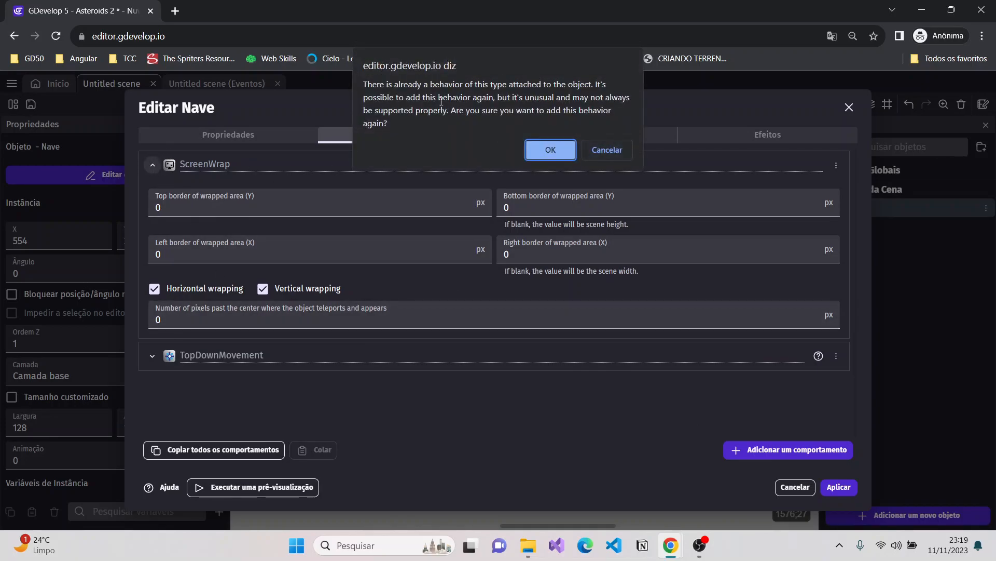
left_click(542, 149)
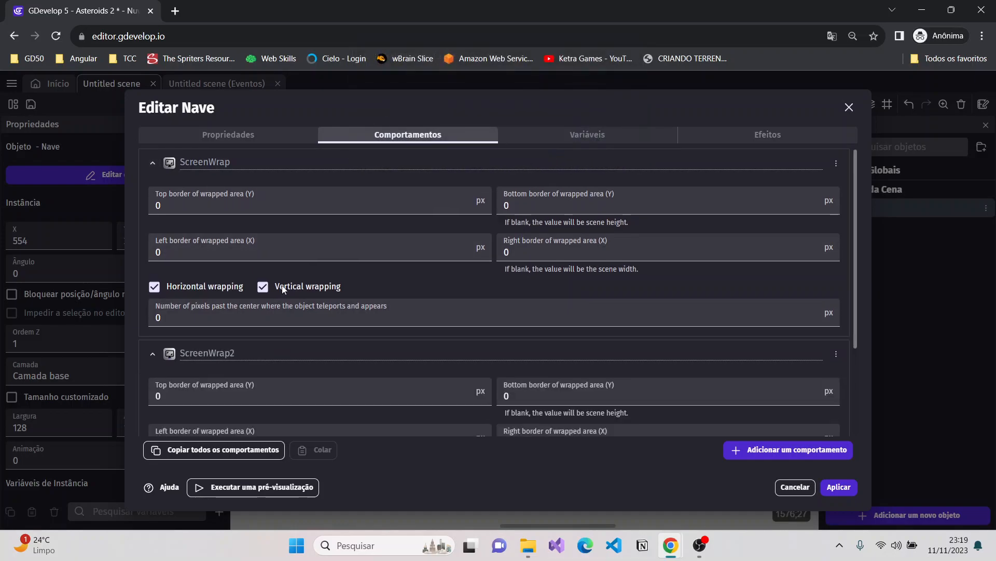
- Delete the duplicate ScreenWrap2 behaviour from Nave and apply the object changes
left_click(152, 165)
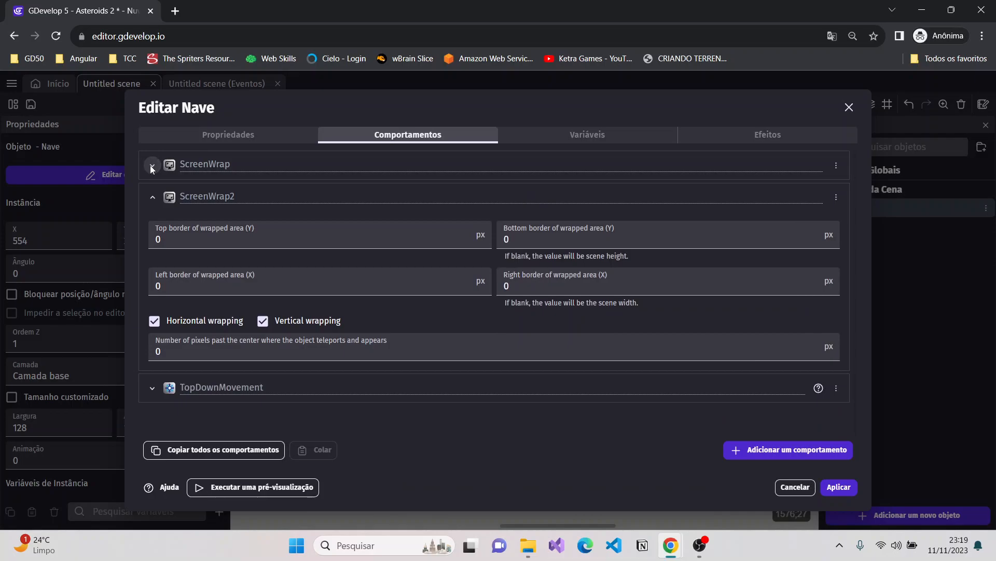
left_click(151, 197)
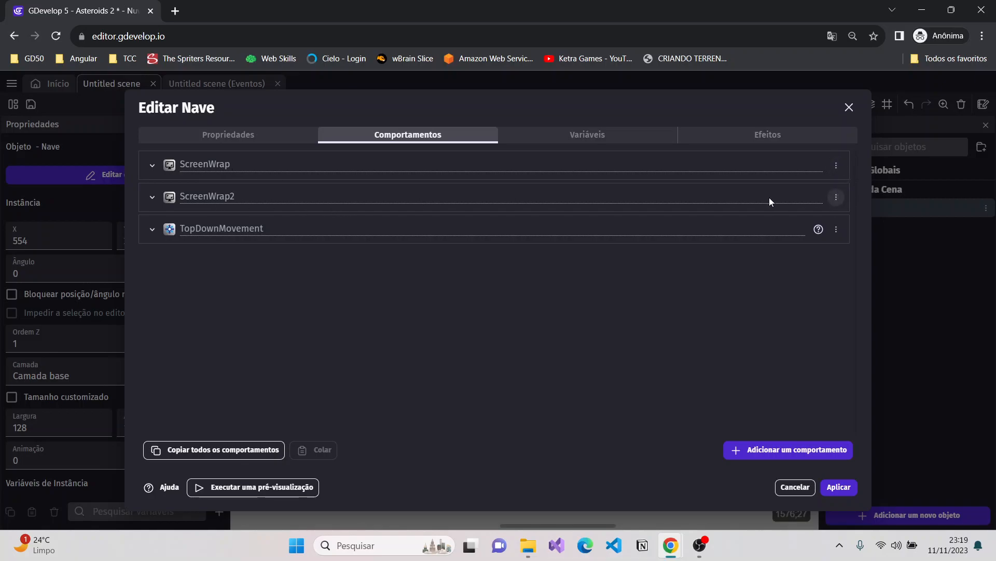
left_click(159, 200)
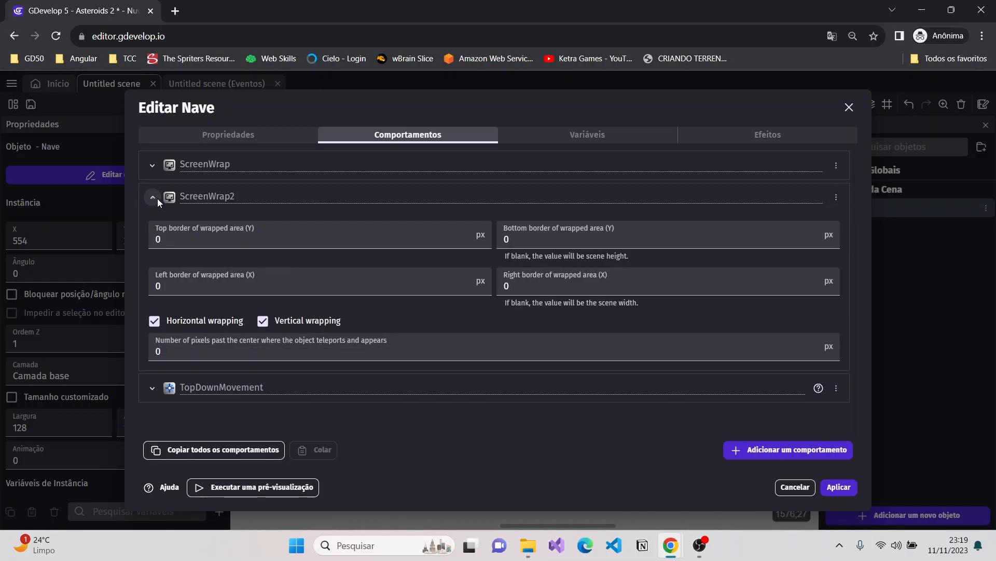
left_click(153, 197)
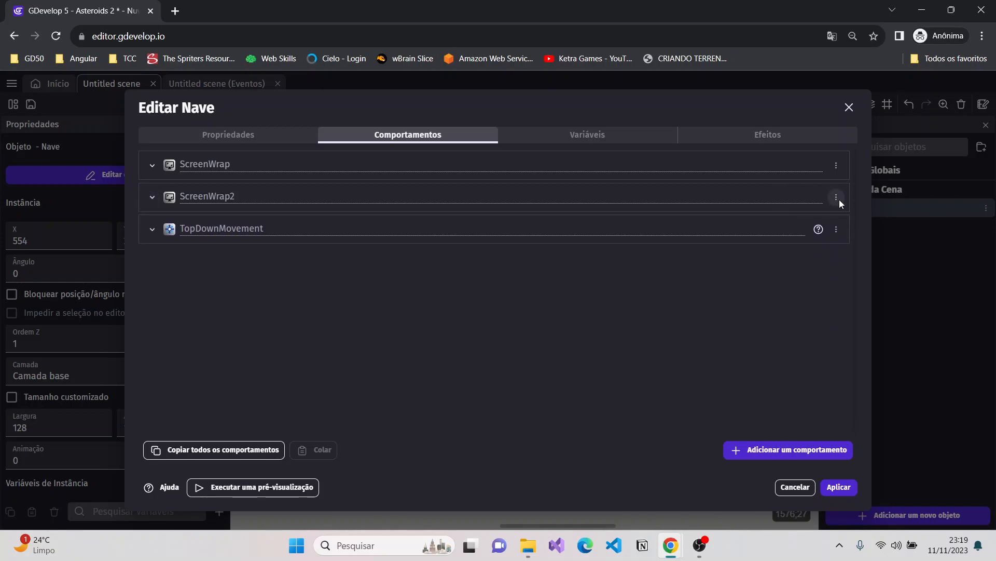
left_click(836, 197)
left_click(857, 220)
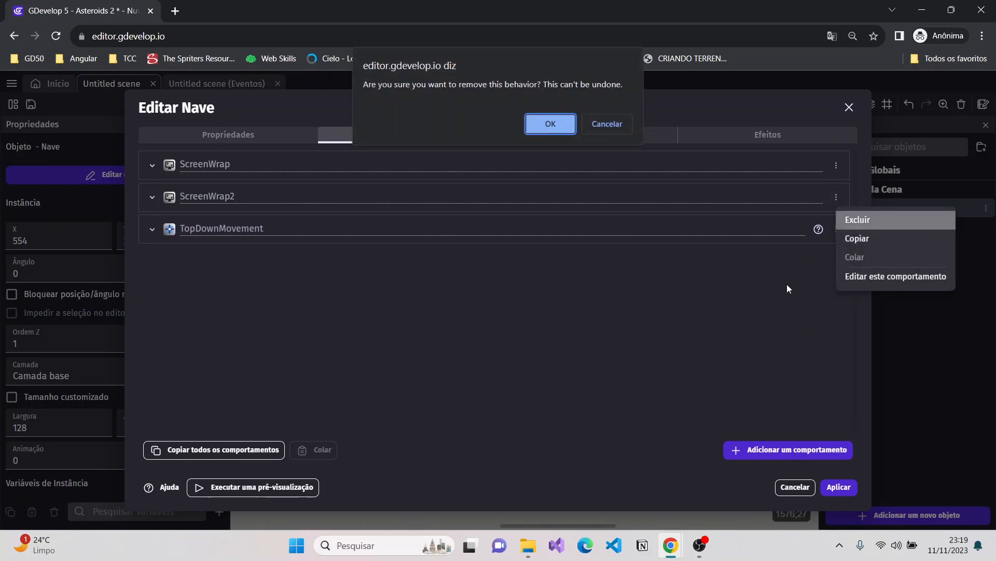
left_click(546, 127)
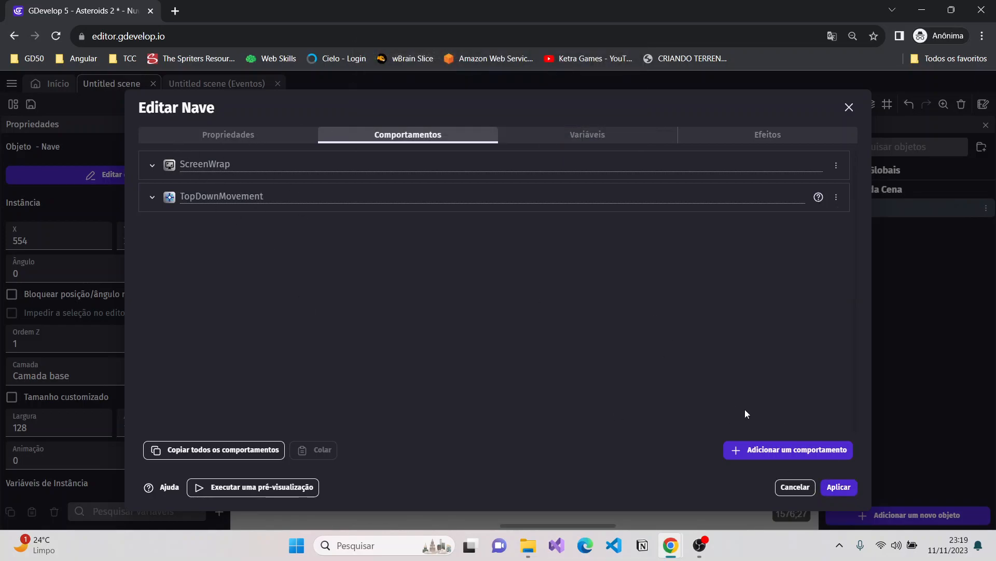
left_click(838, 487)
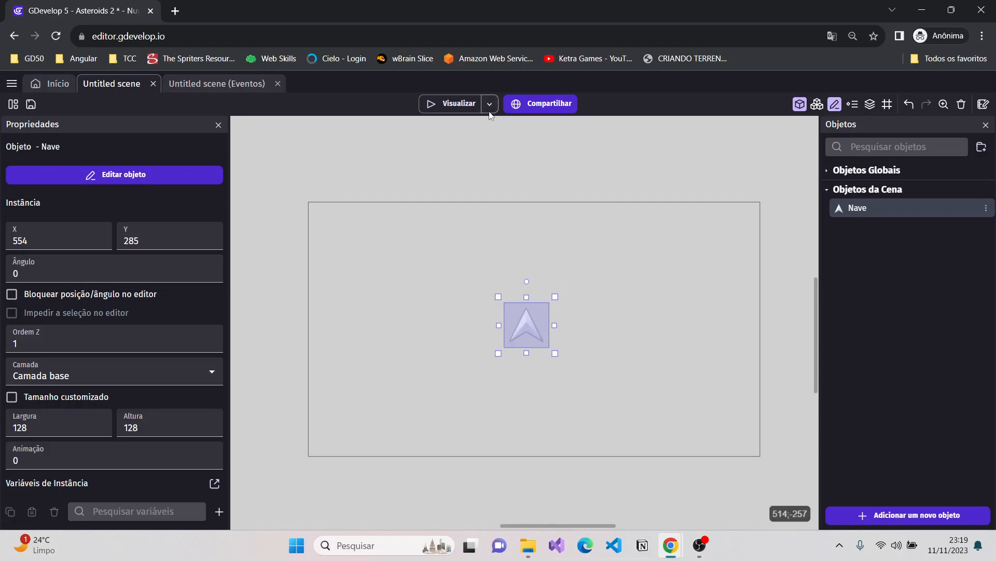
- Launch a game preview and fly the Nave out past the left edge to test horizontal wrapping, dismissing the translation popup
left_click(444, 105)
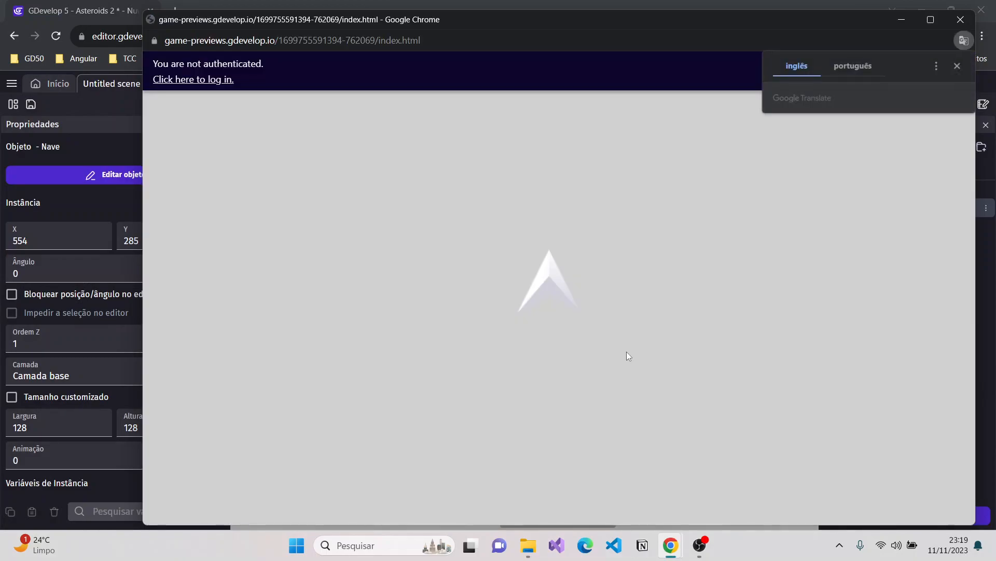
key("Left")
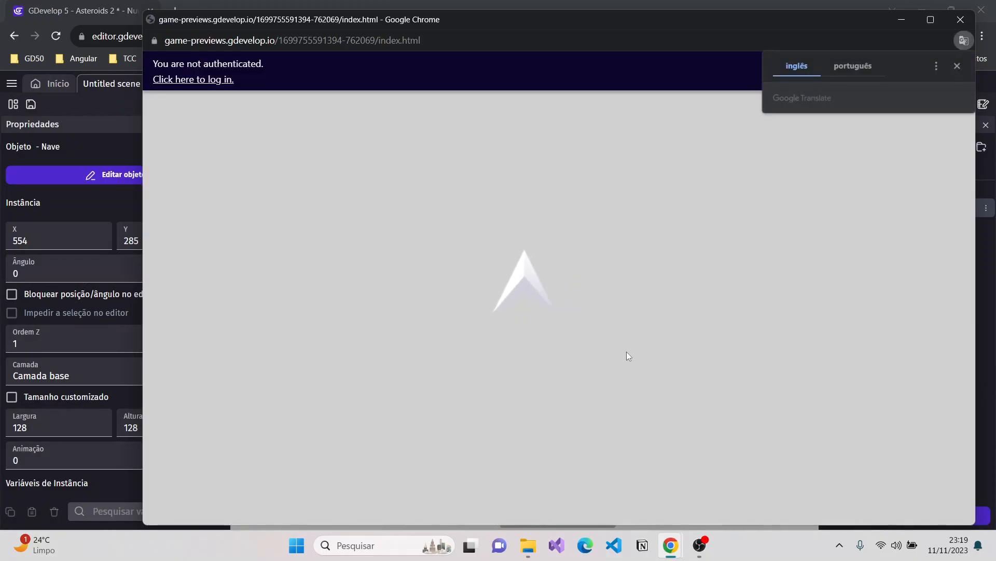
key("Left")
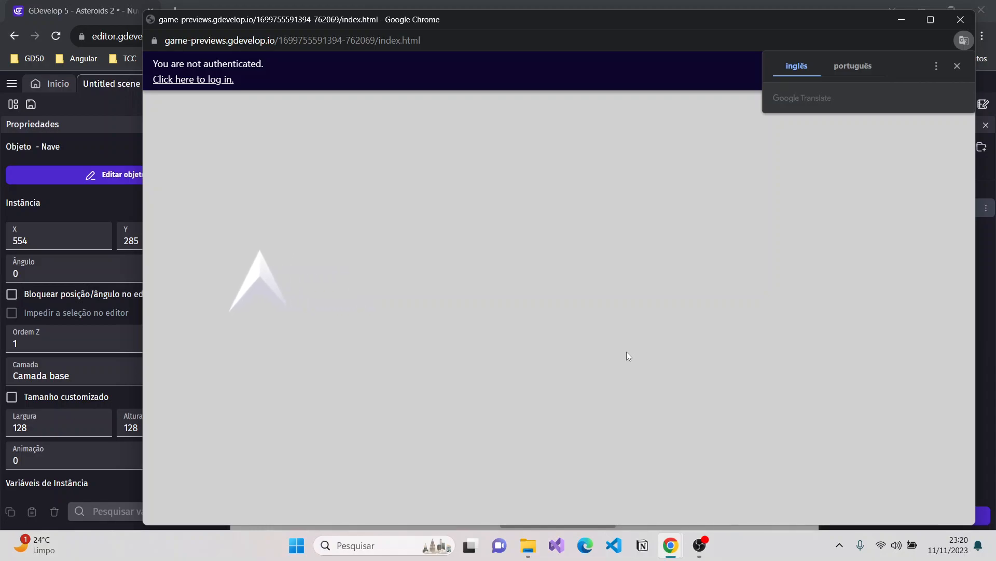
key("Left")
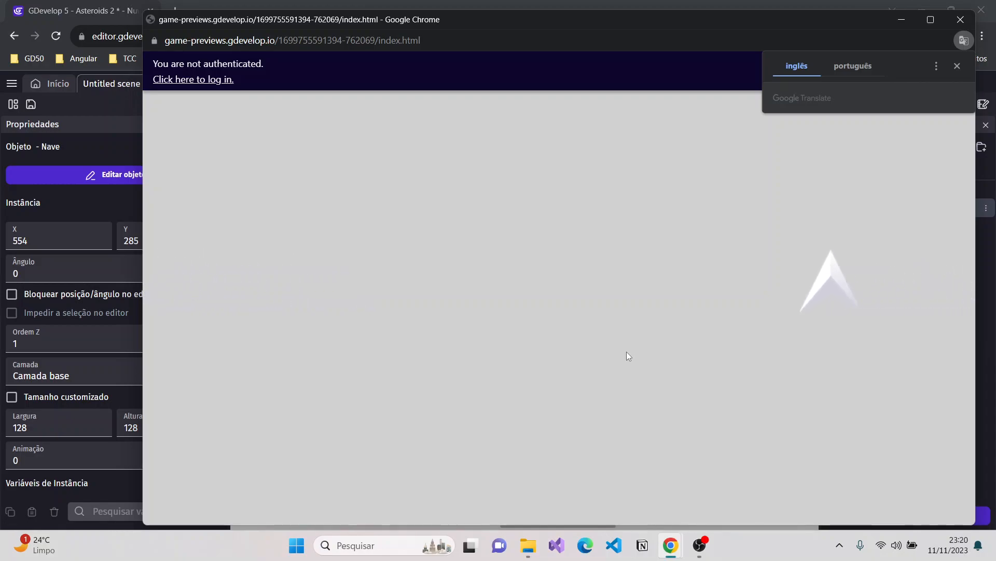
key("Left")
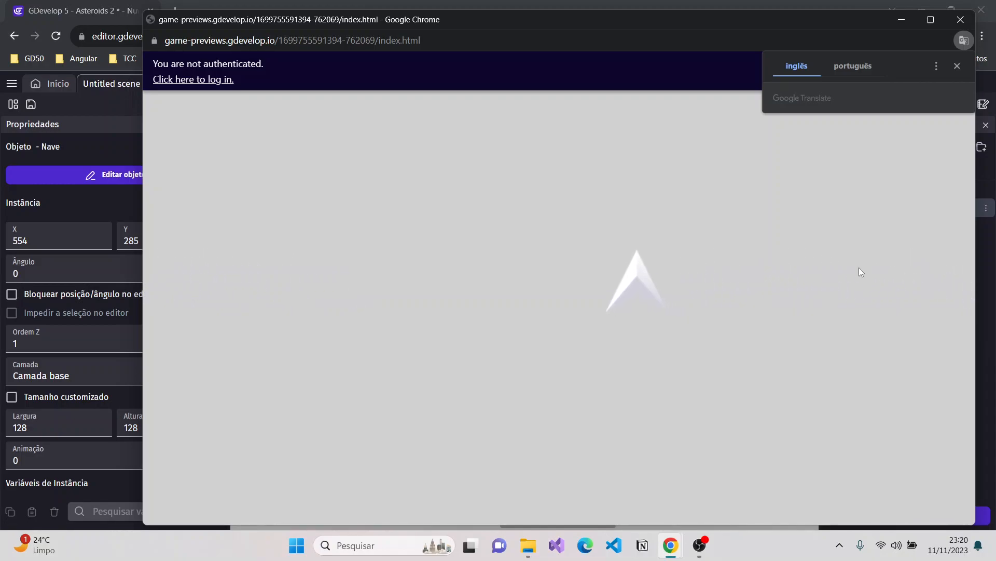
left_click(956, 65)
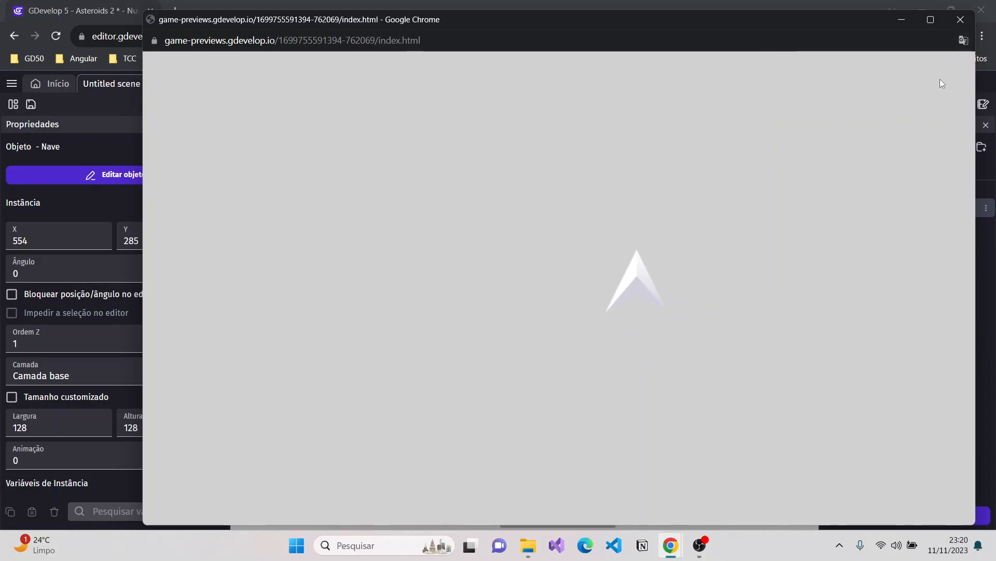
- Fly the Nave past the upper edge and again past the left edge in the preview, and minimise the preview window
key("Up")
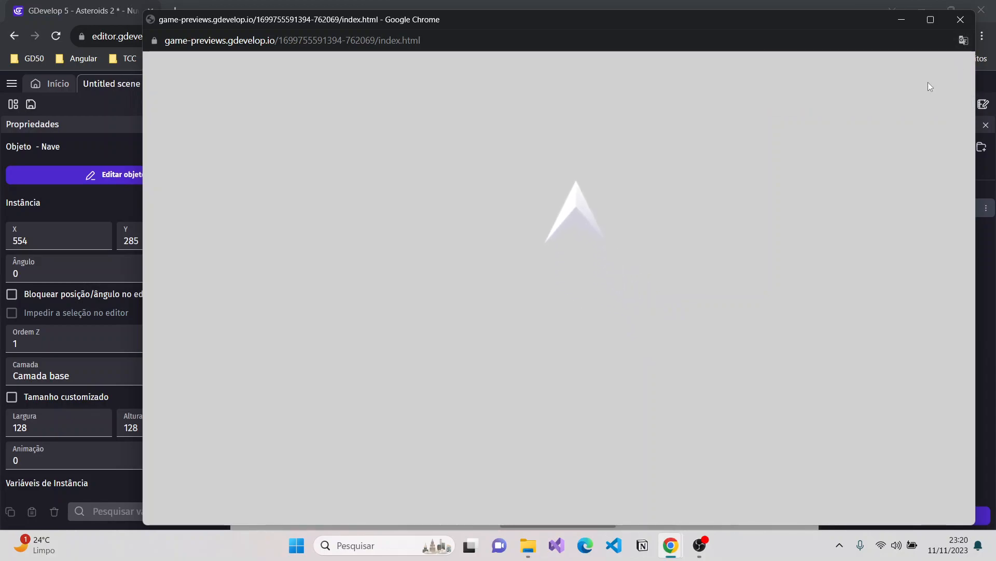
key("Up")
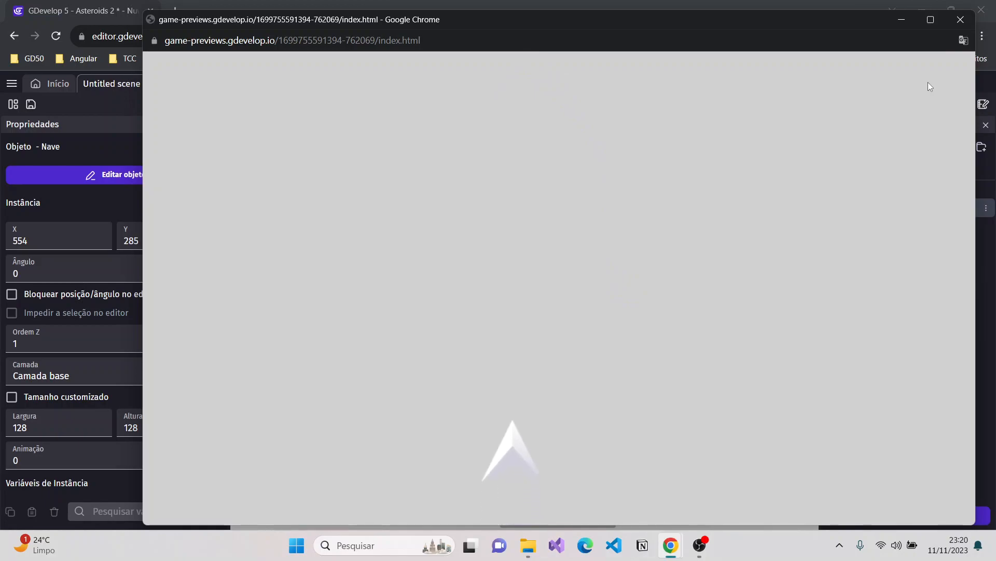
key("Left")
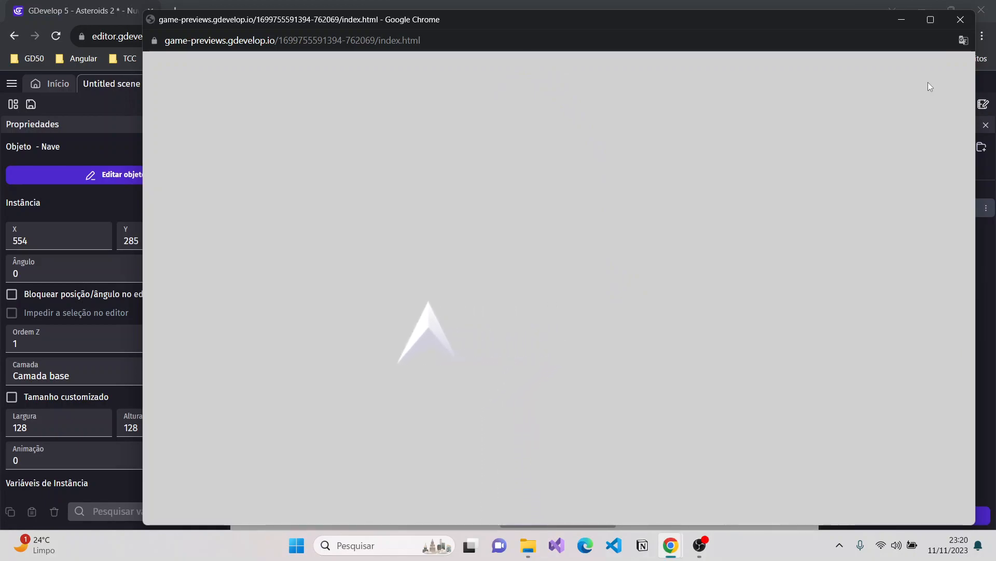
key("Left")
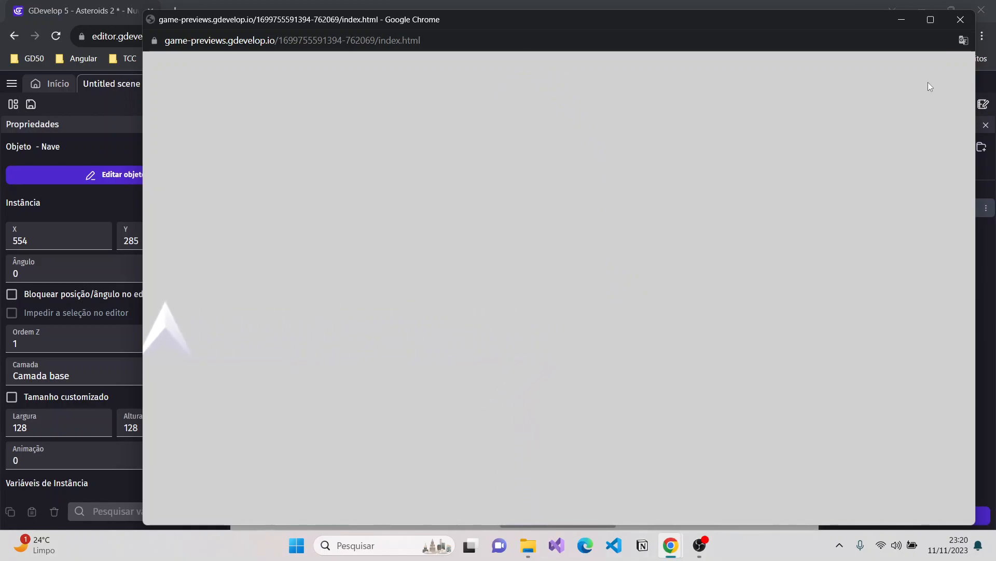
key("Left")
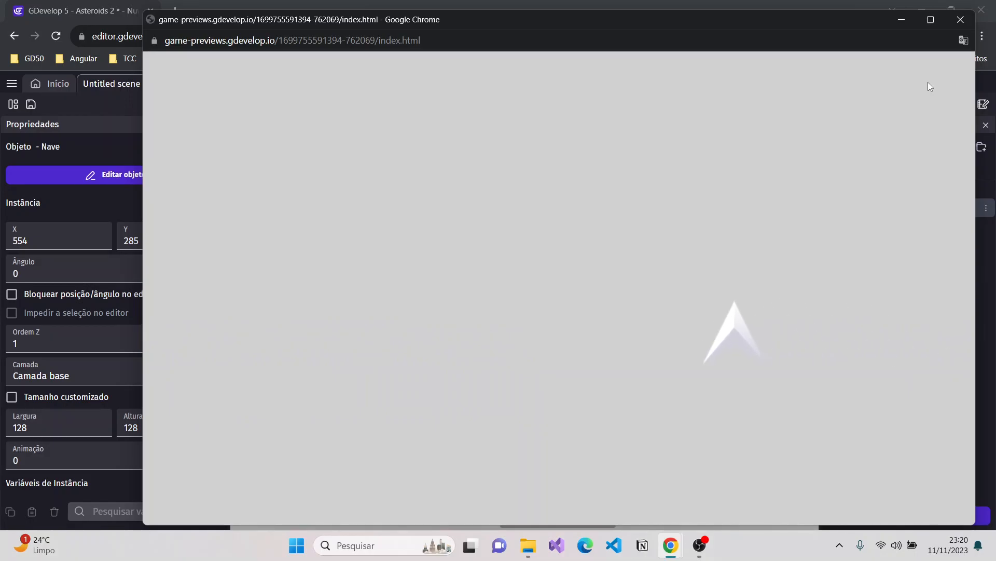
key("Left")
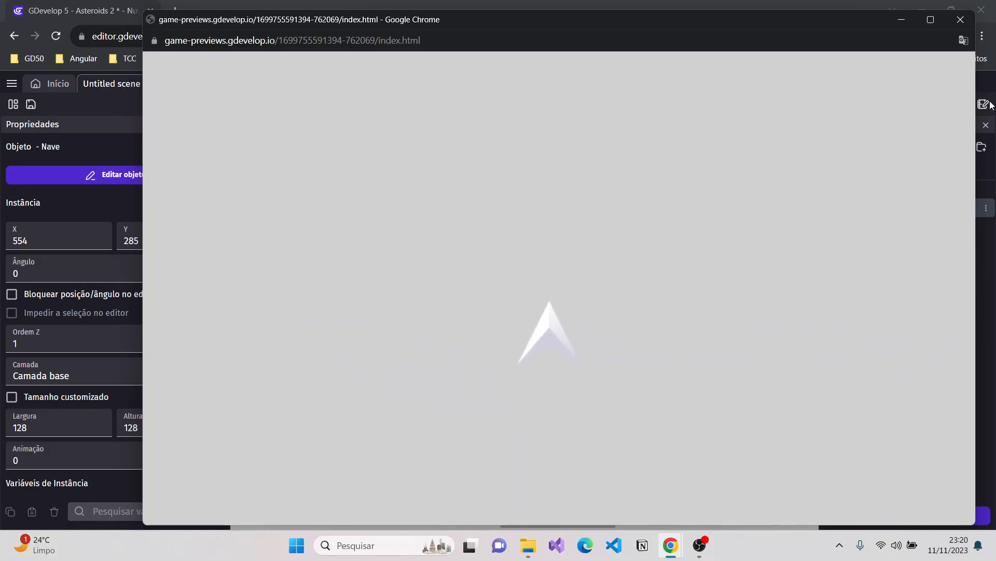
left_click(911, 21)
- Review the Nave object's behaviour list, apply it without edits and deselect the instance in the scene
double_click(895, 206)
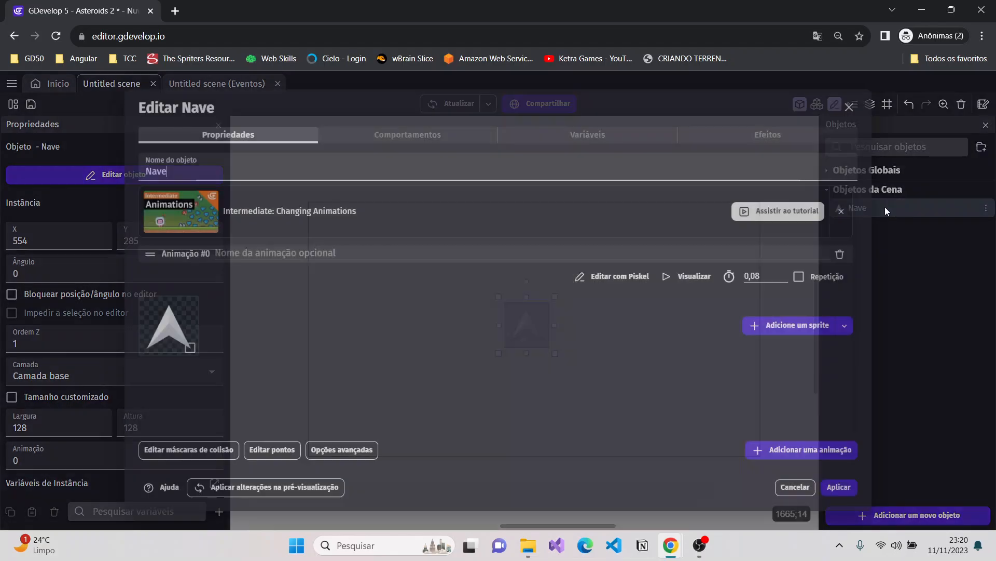
left_click(397, 134)
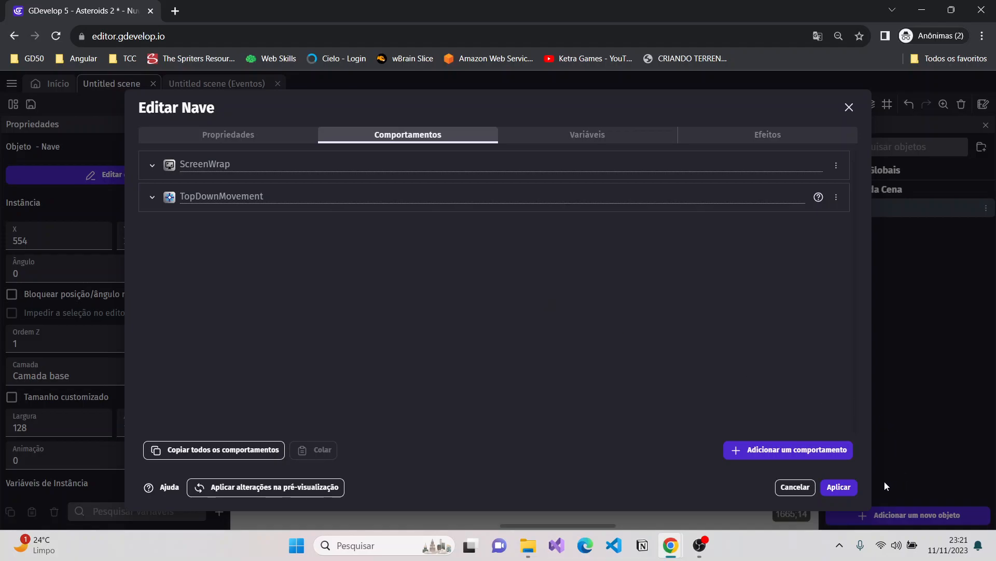
left_click(839, 487)
left_click(783, 307)
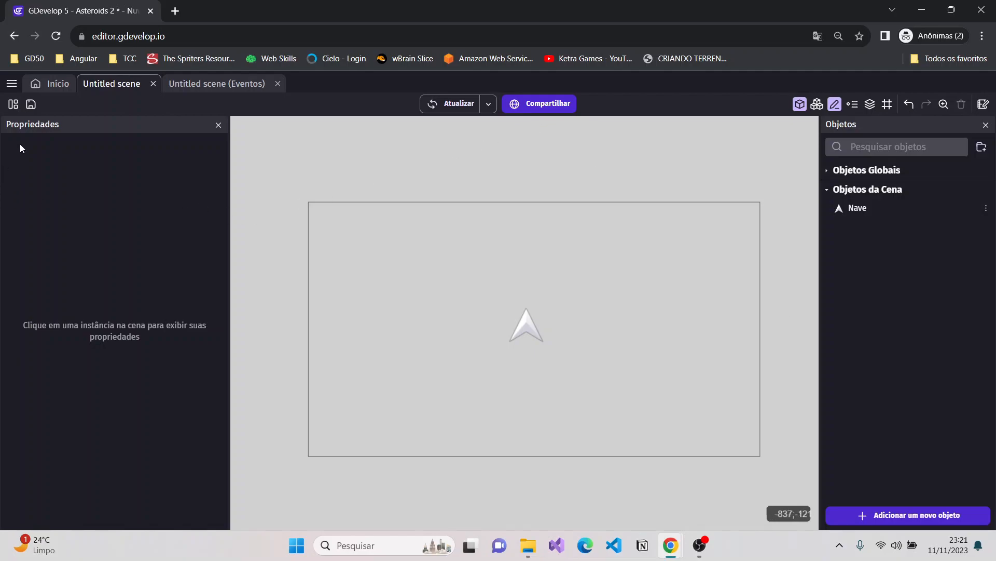
- Save the Asteroids 2 project
left_click(30, 105)
left_click(31, 105)
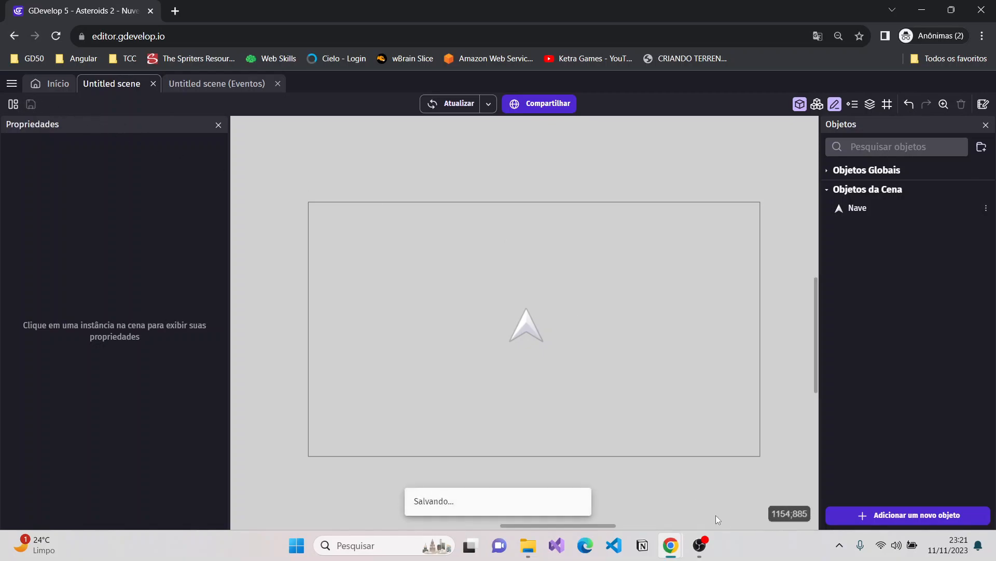
mouse_move(703, 544)
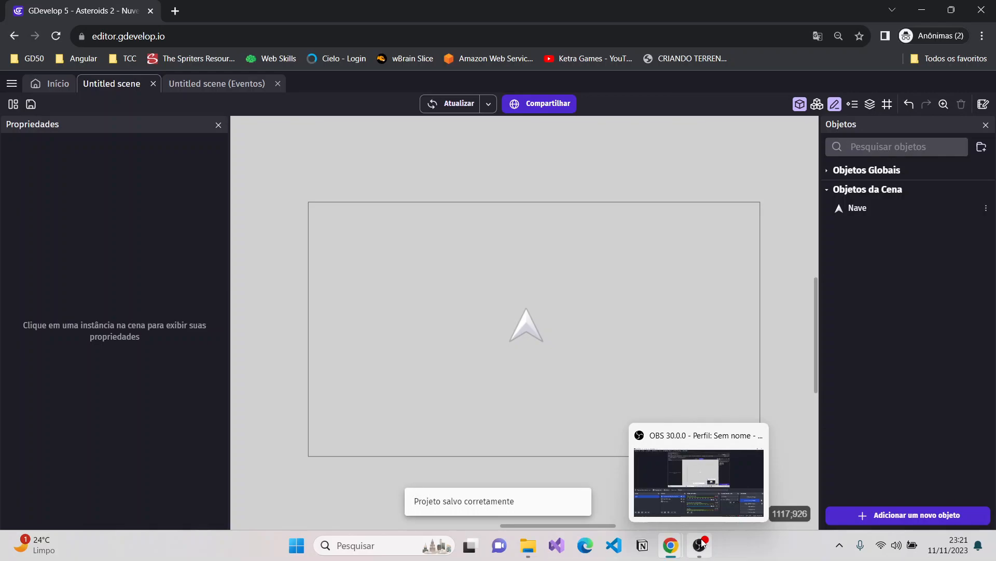